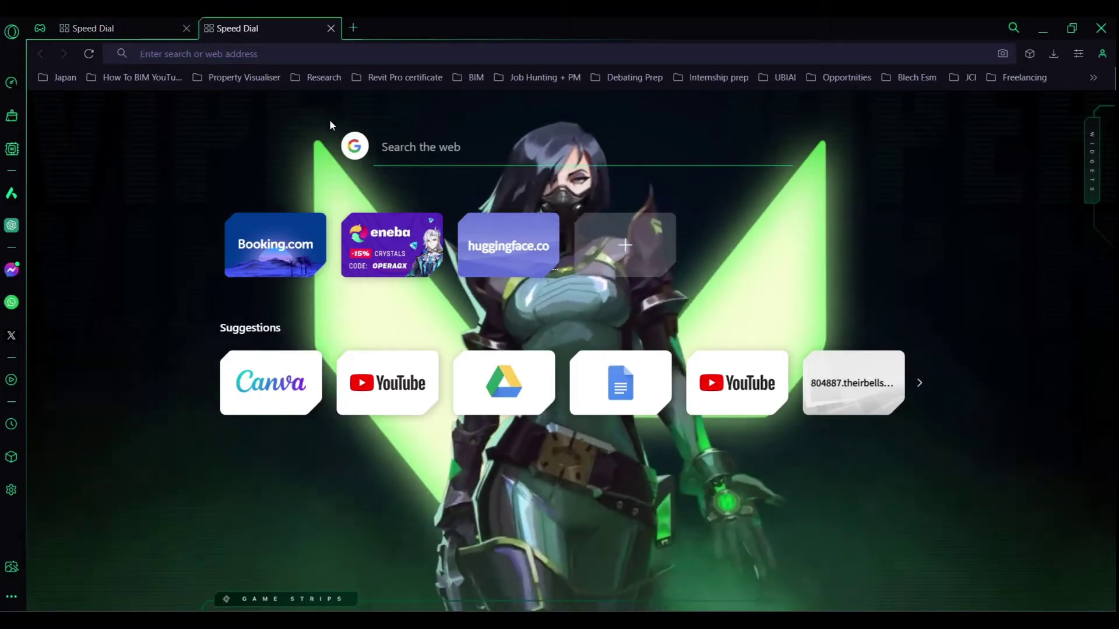
- Enter autodesk.com in the Opera GX address bar to load the Autodesk homepage
{"action": "left_click", "coordinate": [225, 52]}
{"action": "type", "text": "au"}
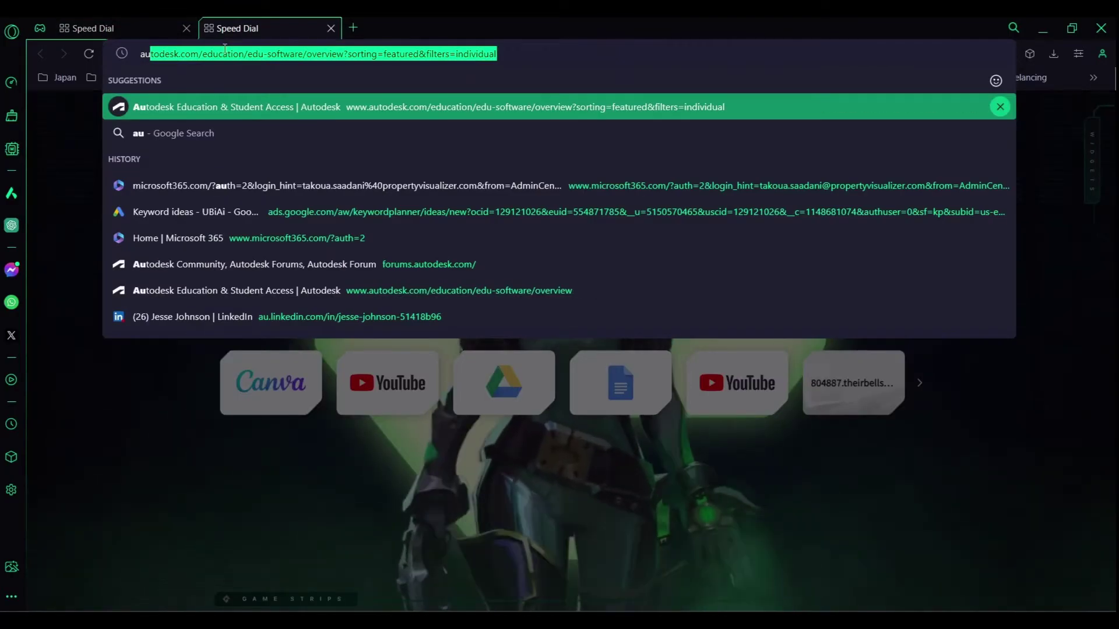
{"action": "type", "text": "todesk."}
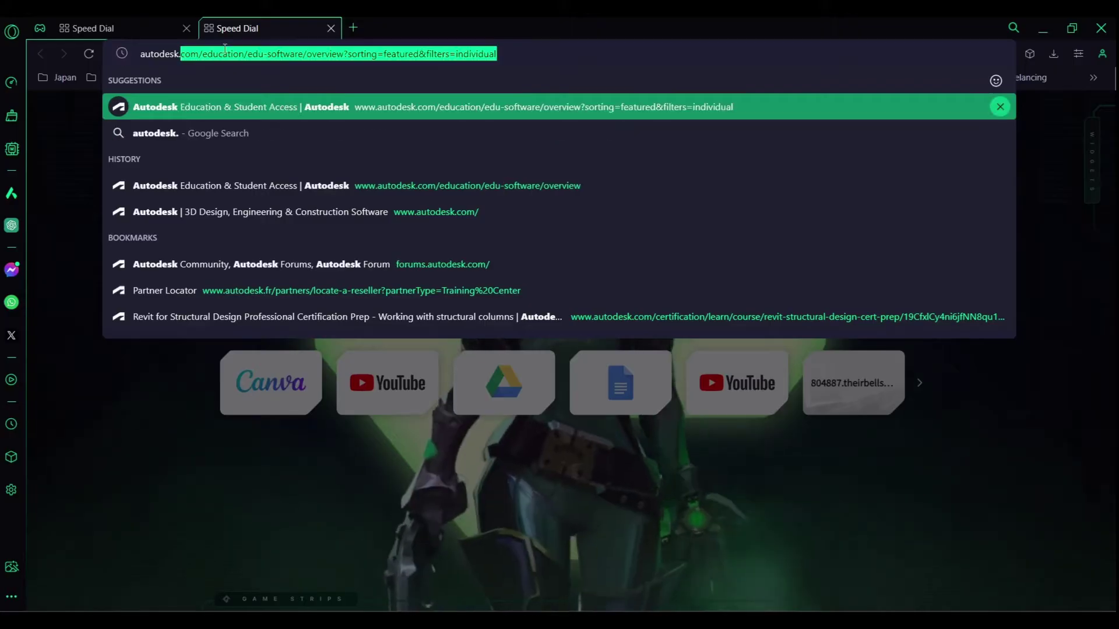
{"action": "type", "text": "com"}
{"action": "key", "text": "Return"}
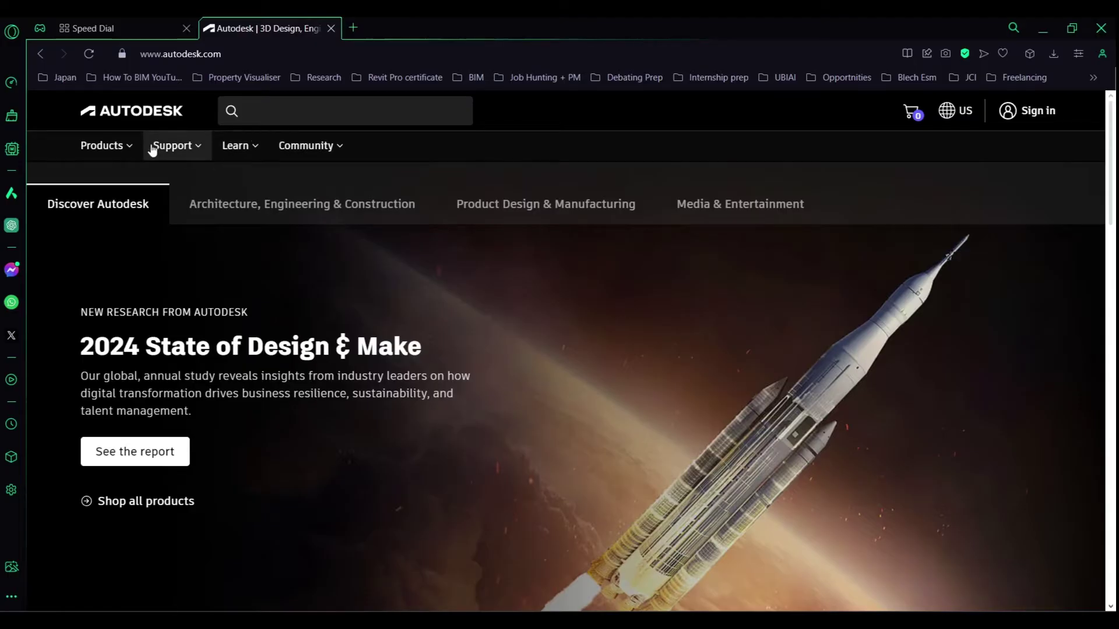
- Go from Products to Revit's free trial, choose Education, and start education sign-up
{"action": "left_click", "coordinate": [127, 146]}
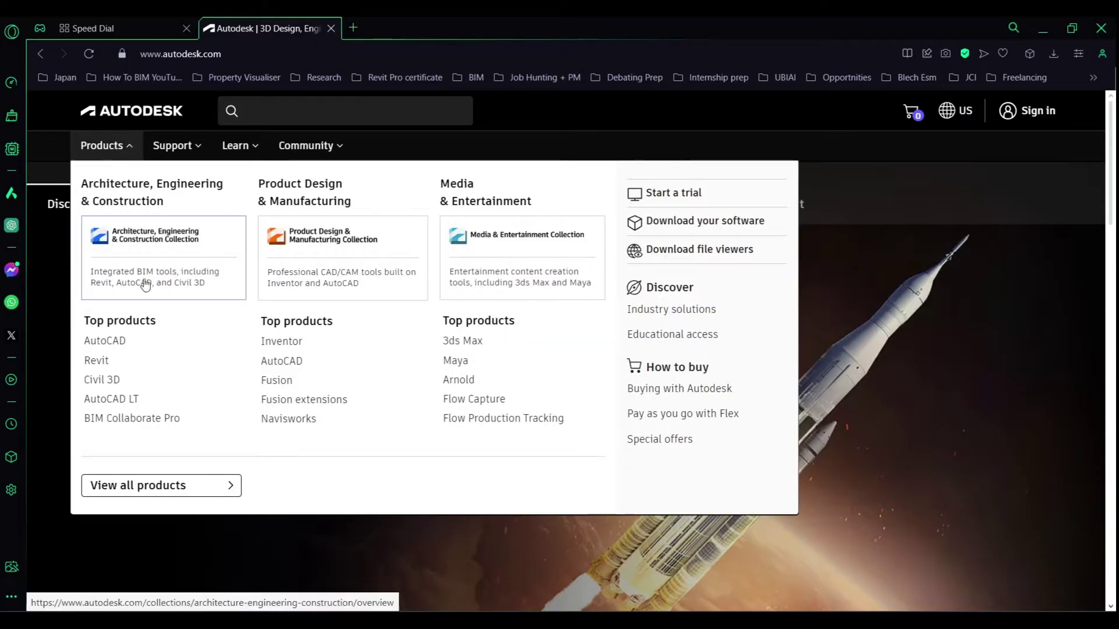
{"action": "left_click", "coordinate": [98, 362]}
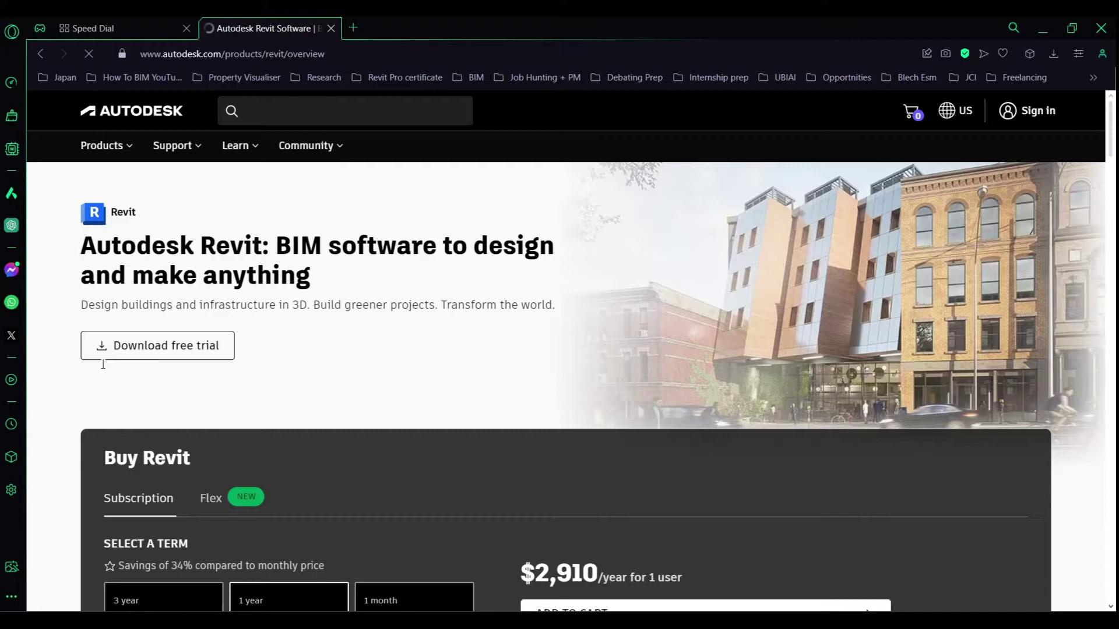
{"action": "scroll", "coordinate": [298, 342], "scroll_direction": "down", "scroll_amount": 1}
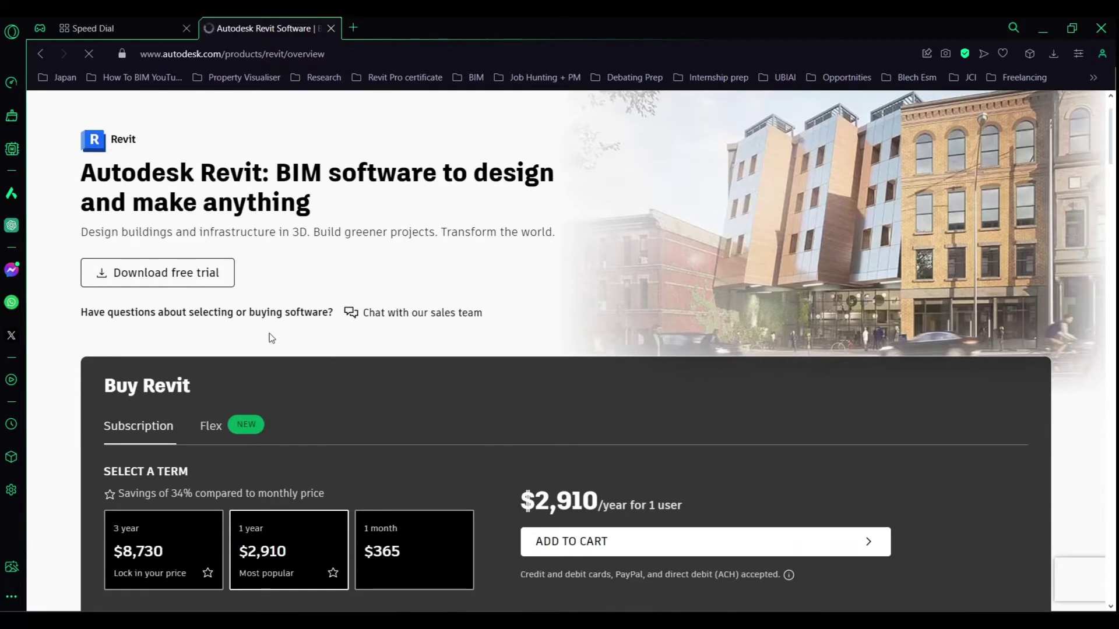
{"action": "left_click", "coordinate": [208, 283]}
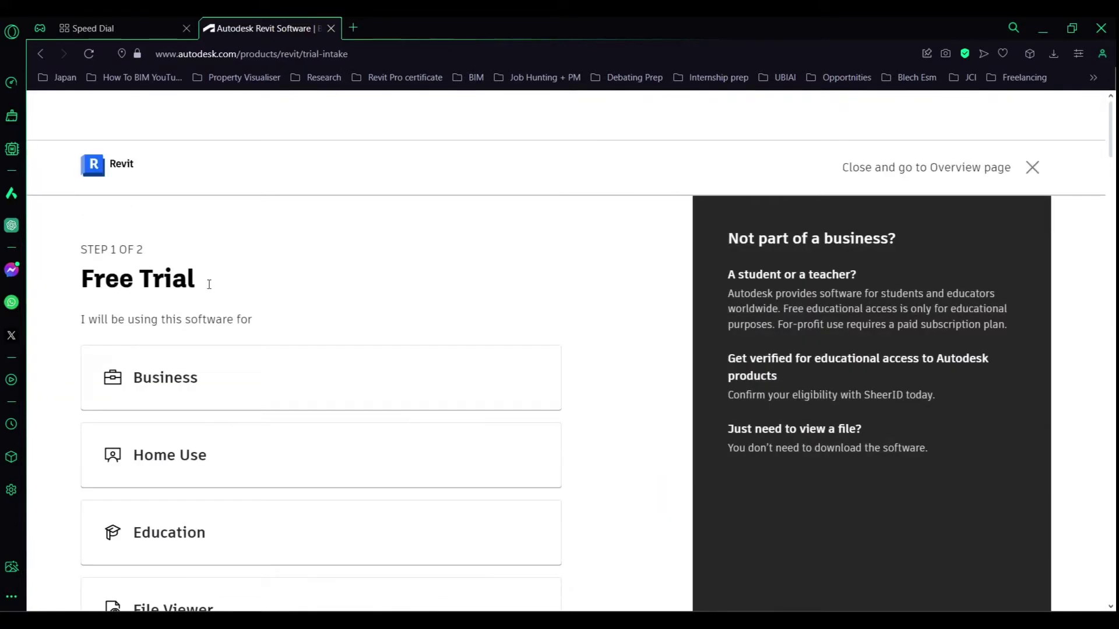
{"action": "scroll", "coordinate": [208, 283], "scroll_direction": "down", "scroll_amount": 1}
{"action": "scroll", "coordinate": [209, 284], "scroll_direction": "down", "scroll_amount": 1}
{"action": "left_click", "coordinate": [200, 359]}
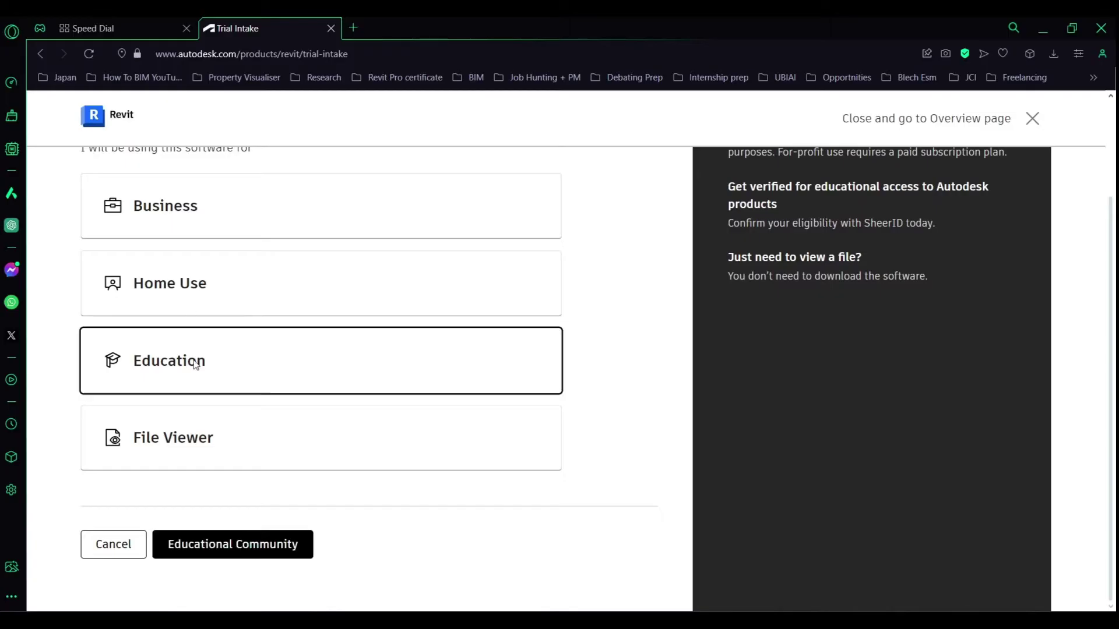
{"action": "left_click", "coordinate": [229, 546]}
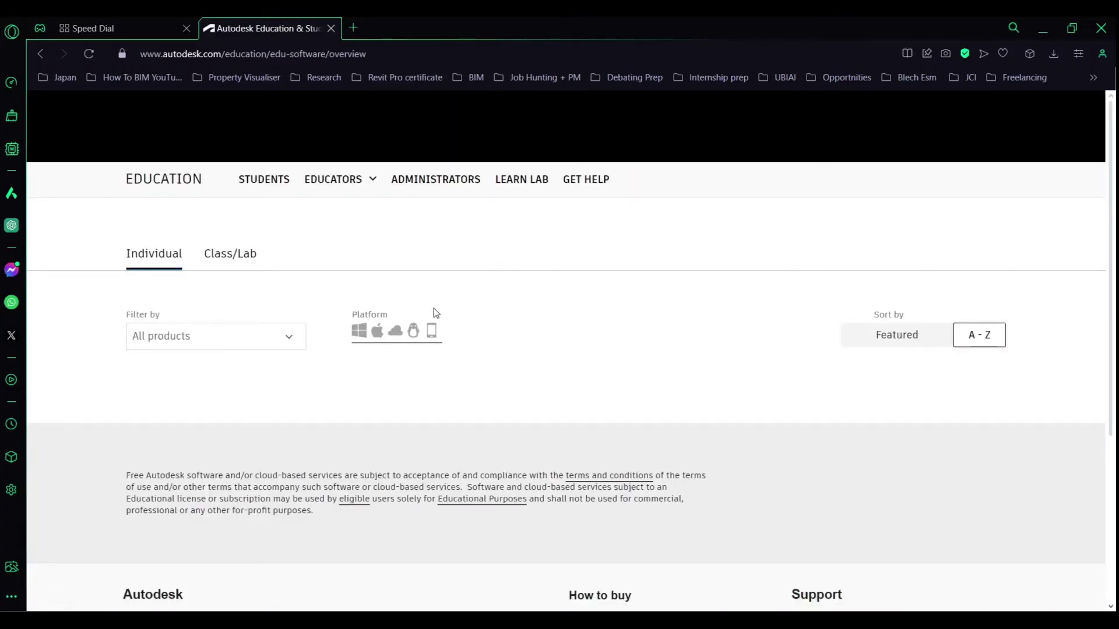
{"action": "scroll", "coordinate": [434, 313], "scroll_direction": "down", "scroll_amount": 2}
{"action": "scroll", "coordinate": [434, 313], "scroll_direction": "up", "scroll_amount": 1}
{"action": "scroll", "coordinate": [435, 311], "scroll_direction": "up", "scroll_amount": 5}
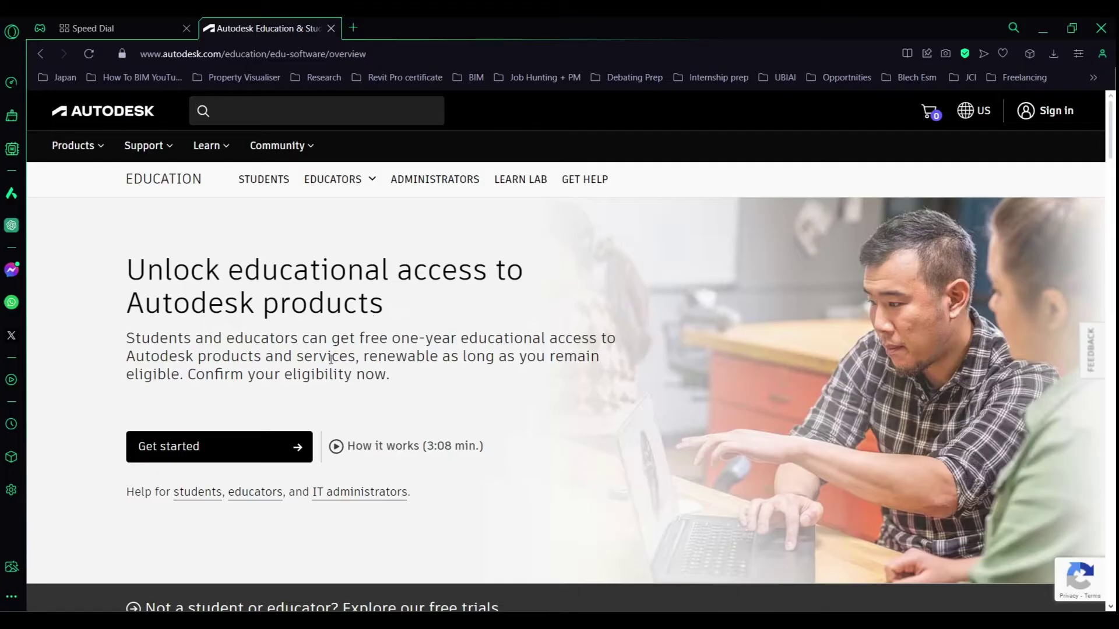
{"action": "left_click", "coordinate": [298, 451]}
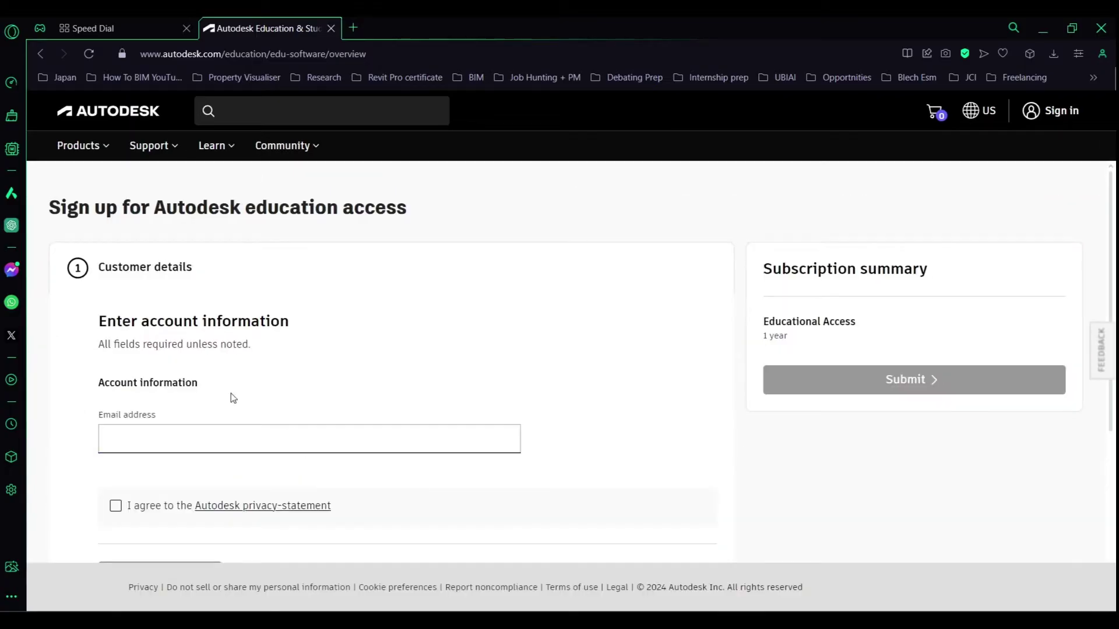
{"action": "scroll", "coordinate": [1103, 502], "scroll_direction": "down", "scroll_amount": 3}
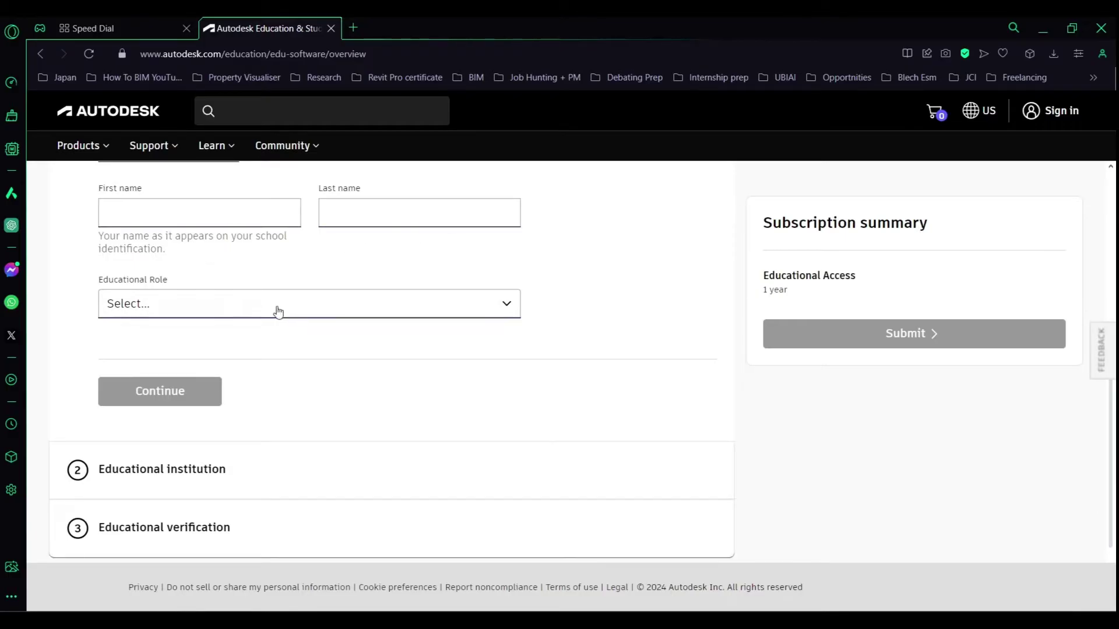
{"action": "left_click", "coordinate": [363, 305]}
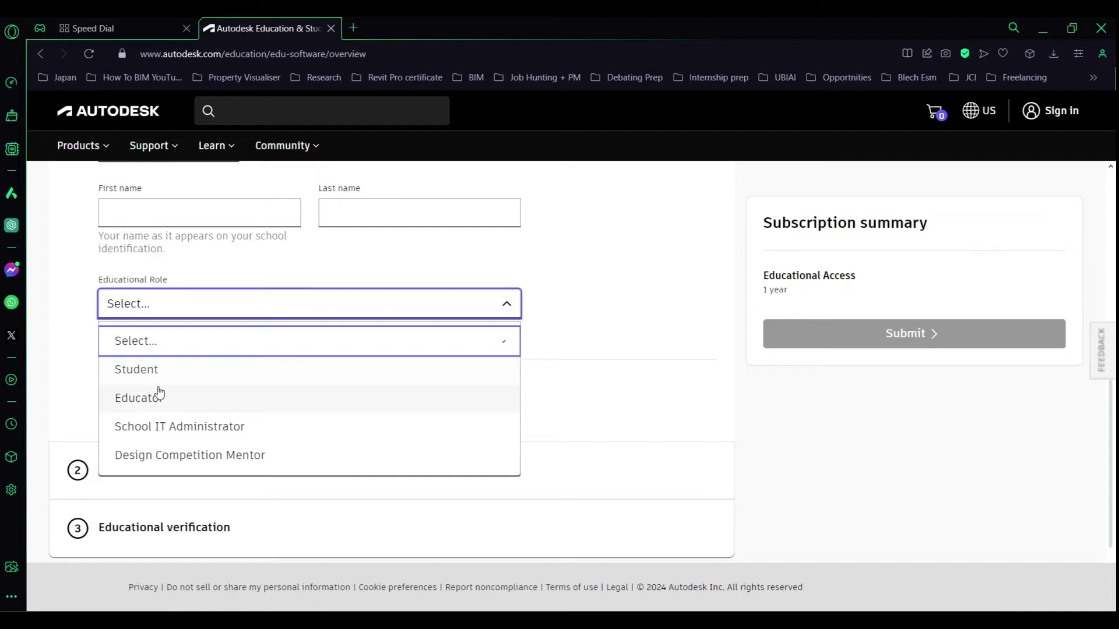
{"action": "left_click", "coordinate": [127, 367]}
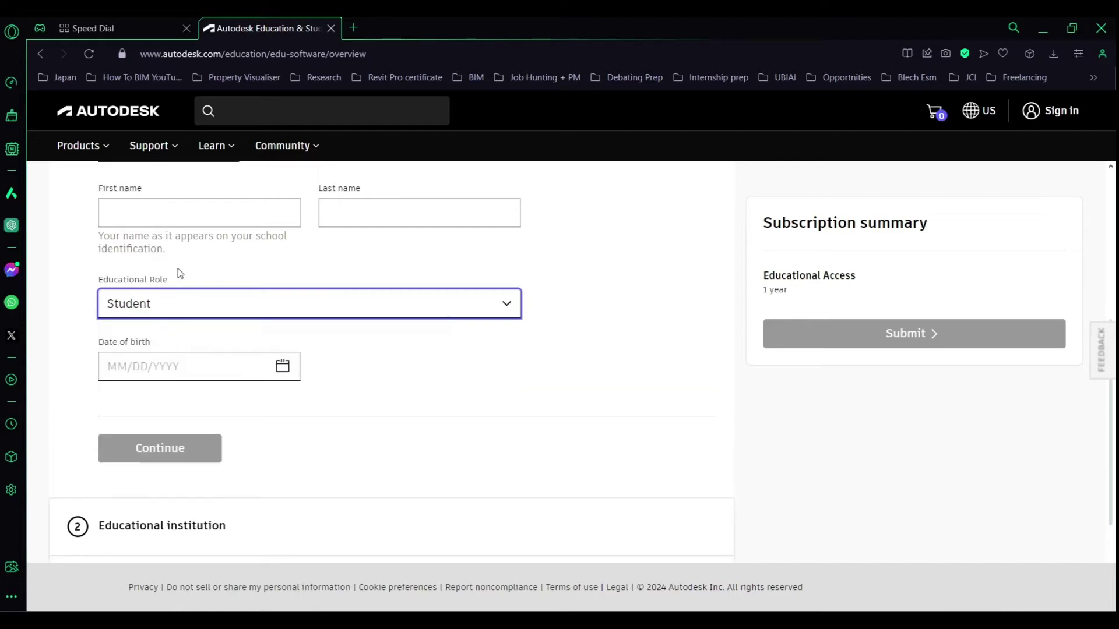
{"action": "left_click", "coordinate": [194, 365]}
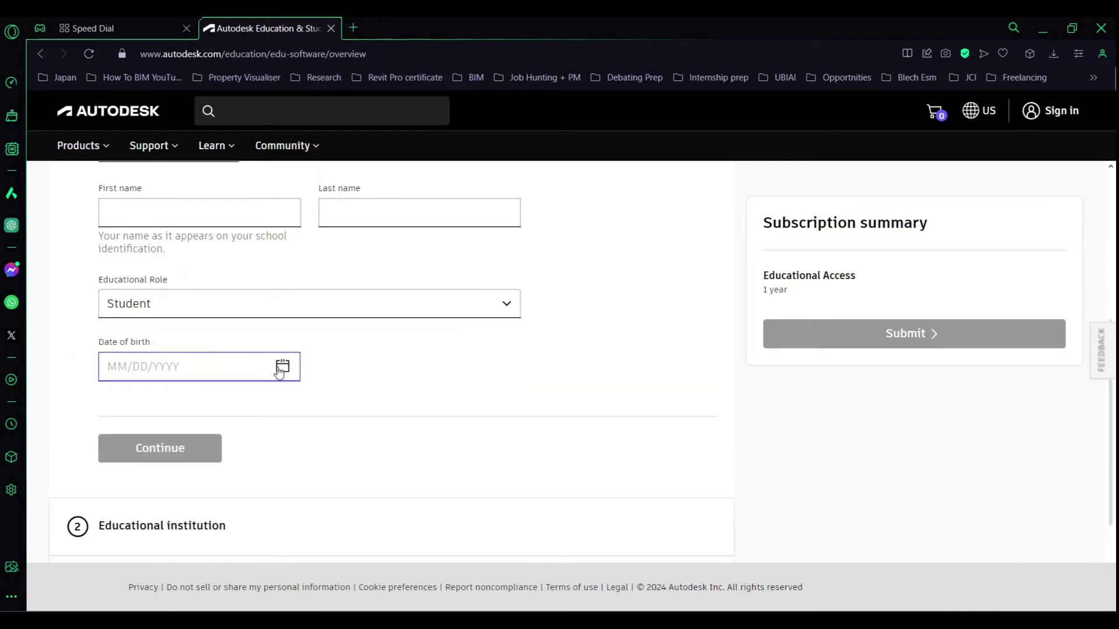
{"action": "left_click", "coordinate": [282, 367]}
{"action": "type", "text": "04/13/2000"}
{"action": "scroll", "coordinate": [200, 382], "scroll_direction": "down", "scroll_amount": 2}
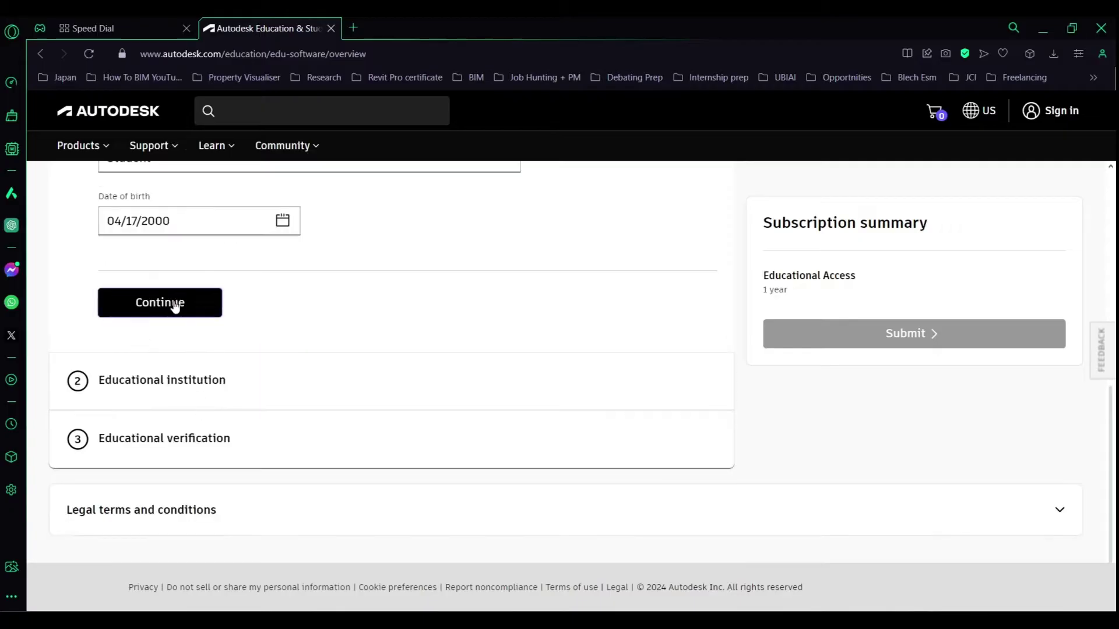
{"action": "left_click", "coordinate": [176, 306]}
{"action": "scroll", "coordinate": [154, 327], "scroll_direction": "down", "scroll_amount": 2}
{"action": "scroll", "coordinate": [180, 350], "scroll_direction": "up", "scroll_amount": 2}
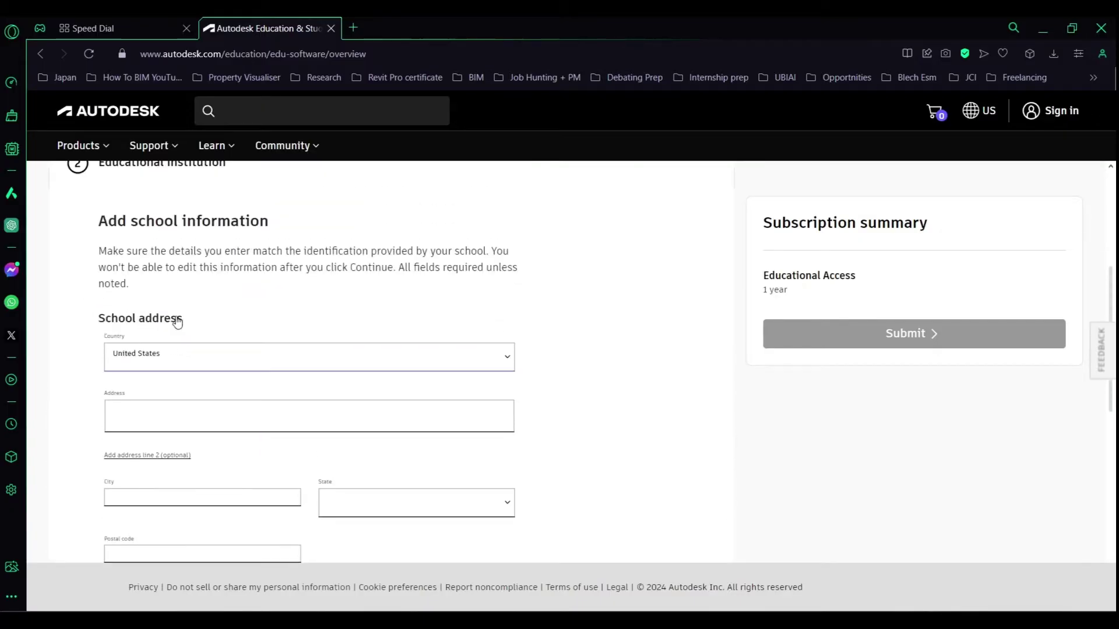
{"action": "scroll", "coordinate": [176, 320], "scroll_direction": "up", "scroll_amount": 2}
{"action": "scroll", "coordinate": [177, 366], "scroll_direction": "down", "scroll_amount": 1}
{"action": "scroll", "coordinate": [180, 384], "scroll_direction": "down", "scroll_amount": 1}
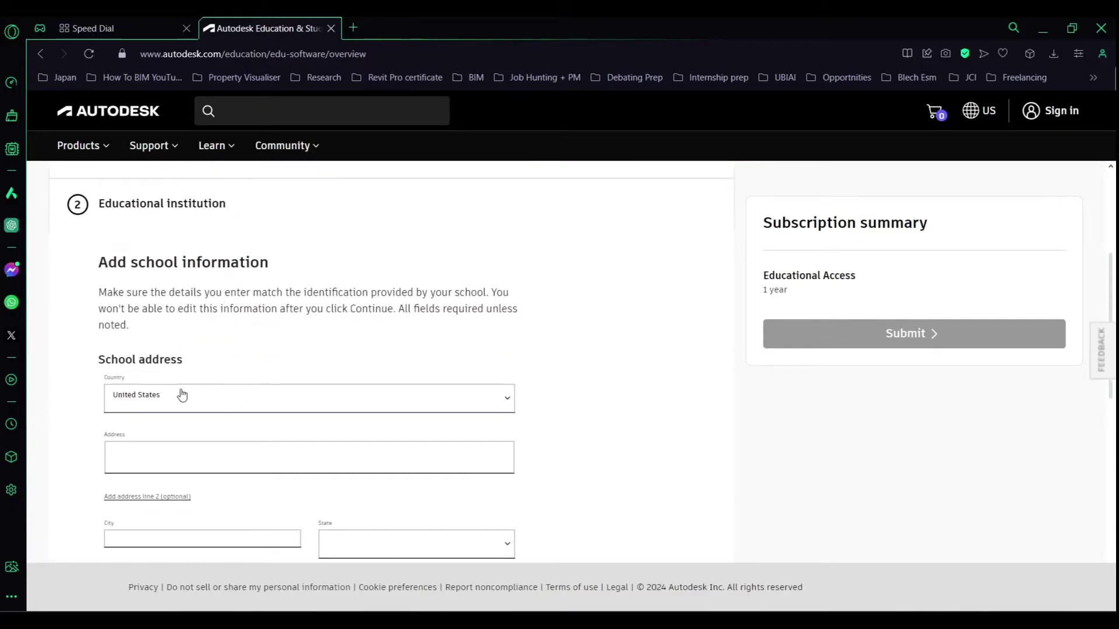
- Enter school country Uganda, the address fields, and institution type University/Post-Secondary
{"action": "left_click", "coordinate": [180, 396]}
{"action": "left_click", "coordinate": [200, 405]}
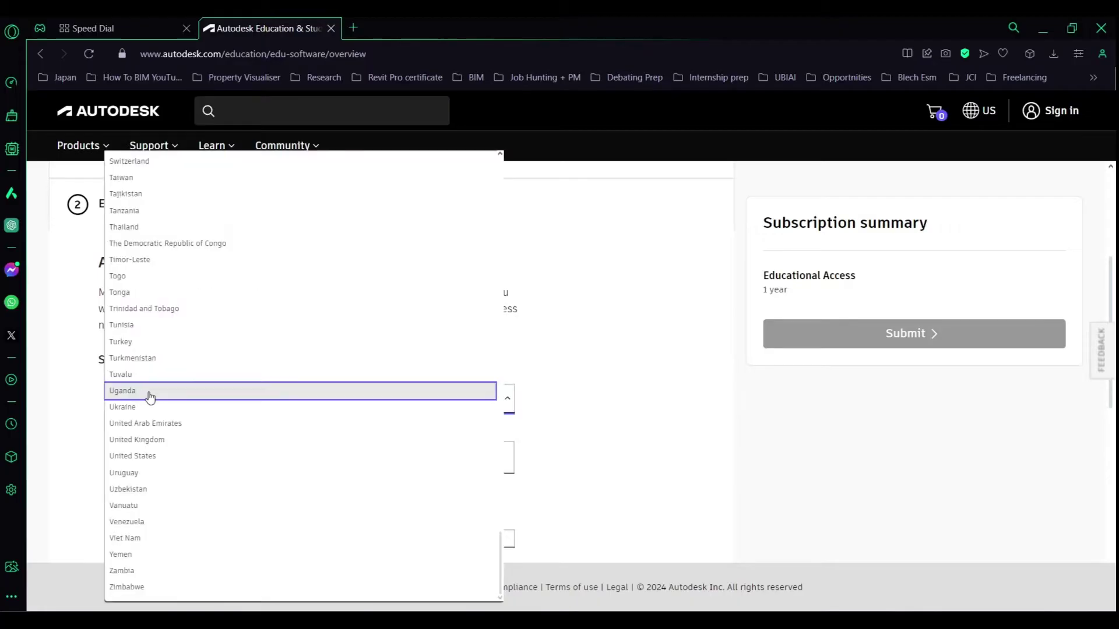
{"action": "scroll", "coordinate": [233, 395], "scroll_direction": "up", "scroll_amount": 3}
{"action": "left_click", "coordinate": [600, 385]}
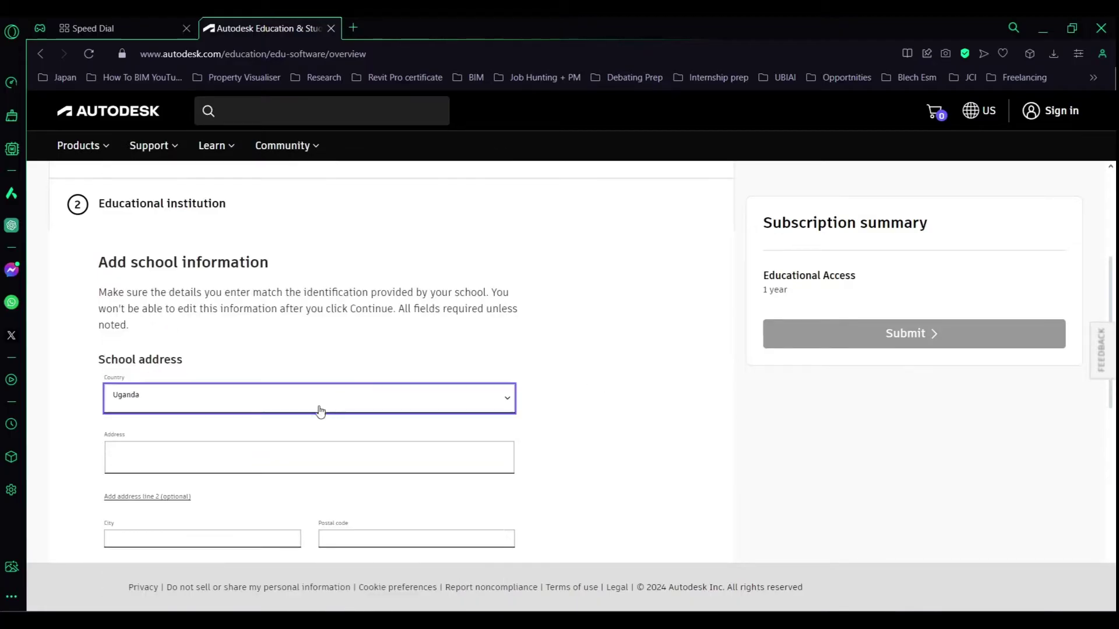
{"action": "left_click", "coordinate": [250, 447]}
{"action": "scroll", "coordinate": [324, 379], "scroll_direction": "down", "scroll_amount": 2}
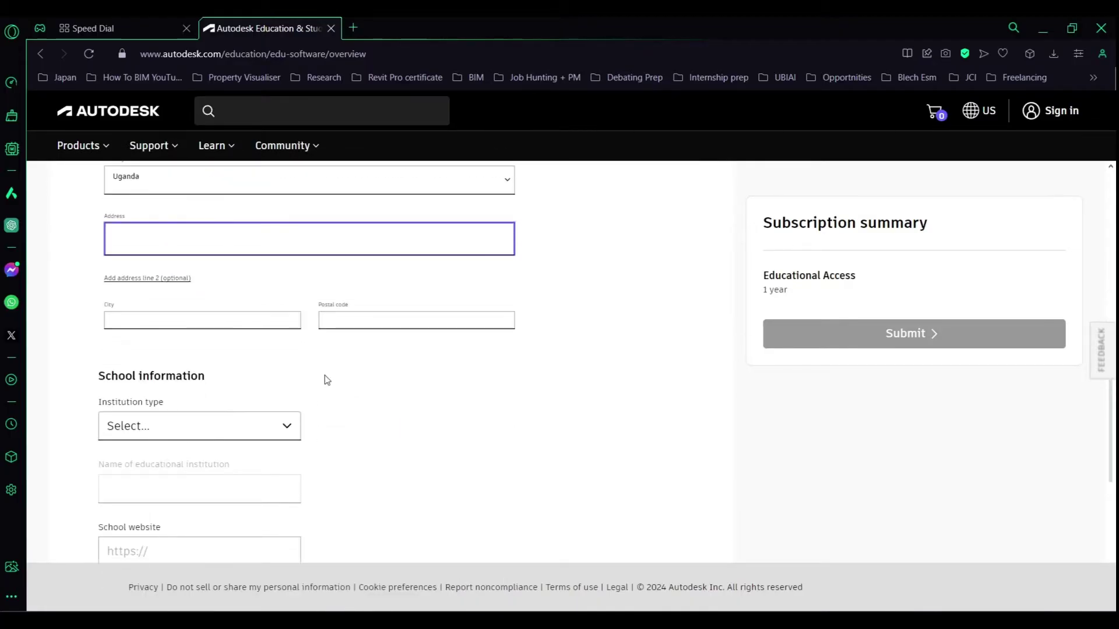
{"action": "left_click", "coordinate": [292, 322]}
{"action": "left_click", "coordinate": [321, 325]}
{"action": "scroll", "coordinate": [357, 406], "scroll_direction": "down", "scroll_amount": 1}
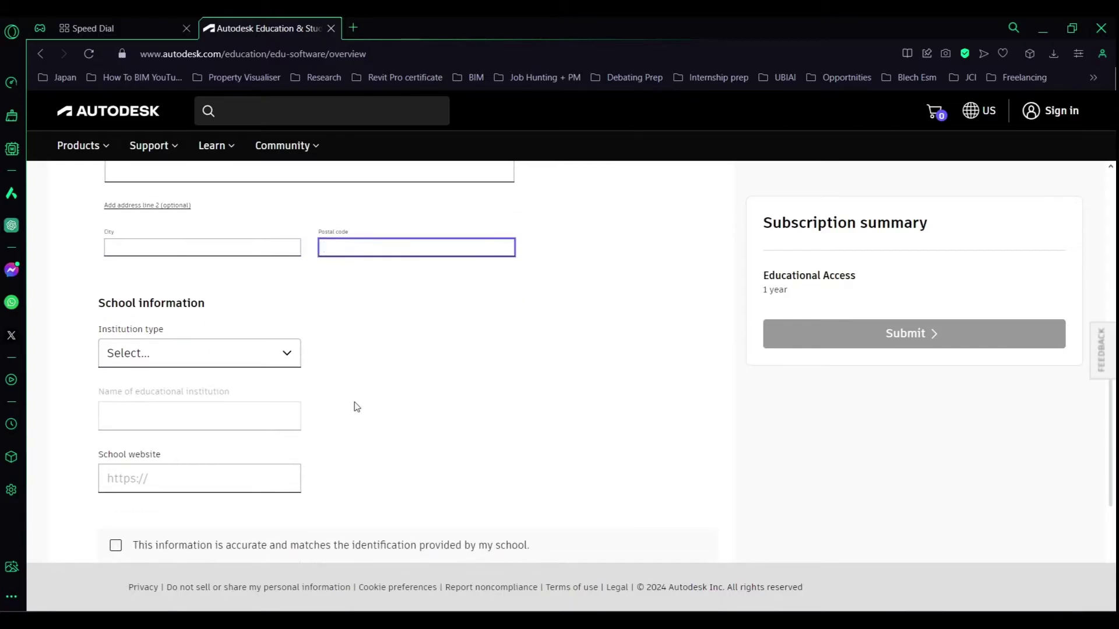
{"action": "left_click", "coordinate": [234, 357]}
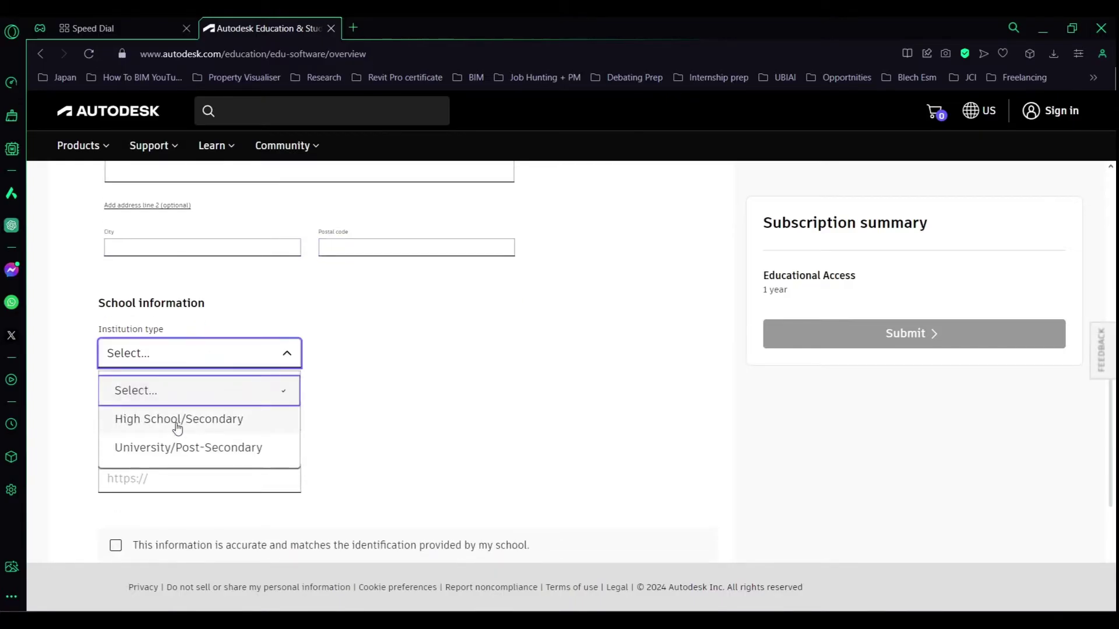
{"action": "left_click", "coordinate": [157, 447]}
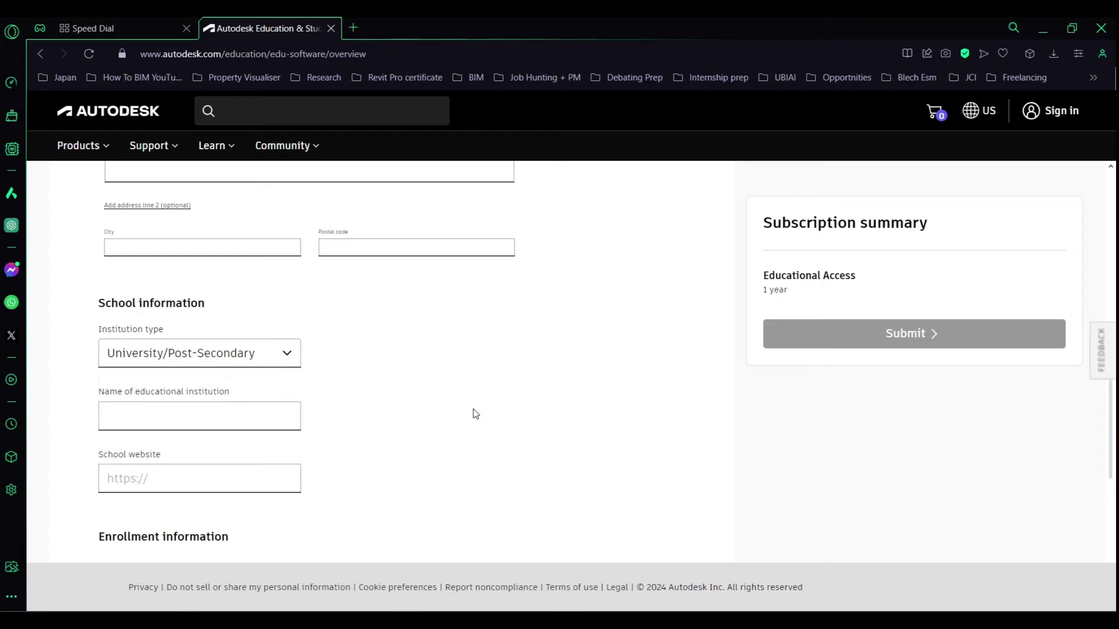
{"action": "scroll", "coordinate": [219, 365], "scroll_direction": "down", "scroll_amount": 1}
- Fill institution name and website, set graduation 05/2024, and confirm the information is accurate
{"action": "left_click", "coordinate": [218, 354]}
{"action": "left_click", "coordinate": [184, 405]}
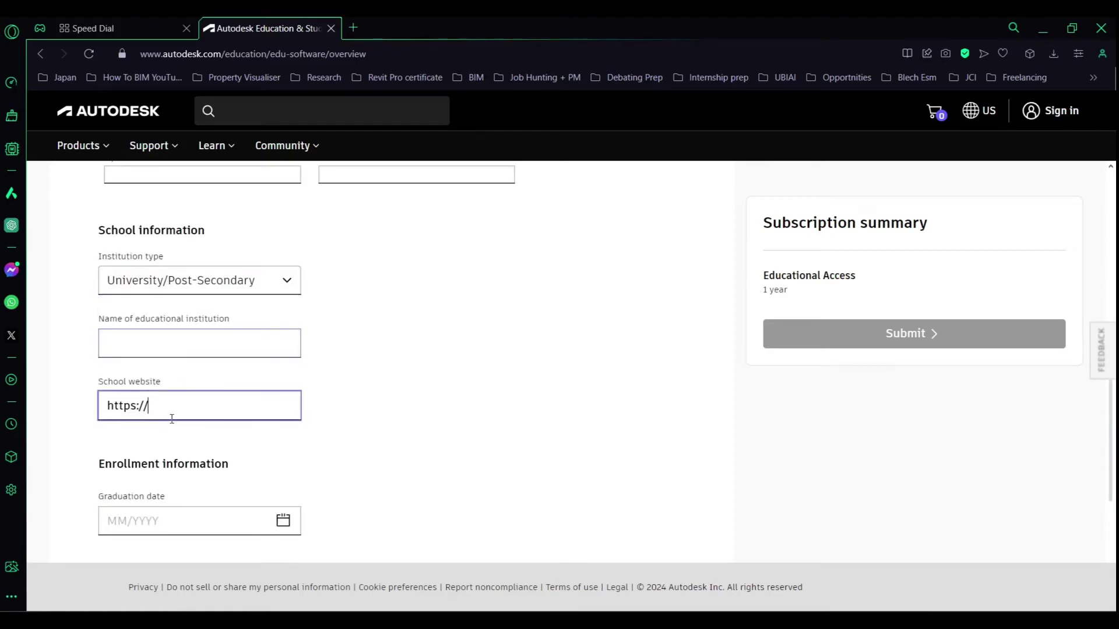
{"action": "left_click", "coordinate": [334, 420]}
{"action": "scroll", "coordinate": [181, 516], "scroll_direction": "down", "scroll_amount": 2}
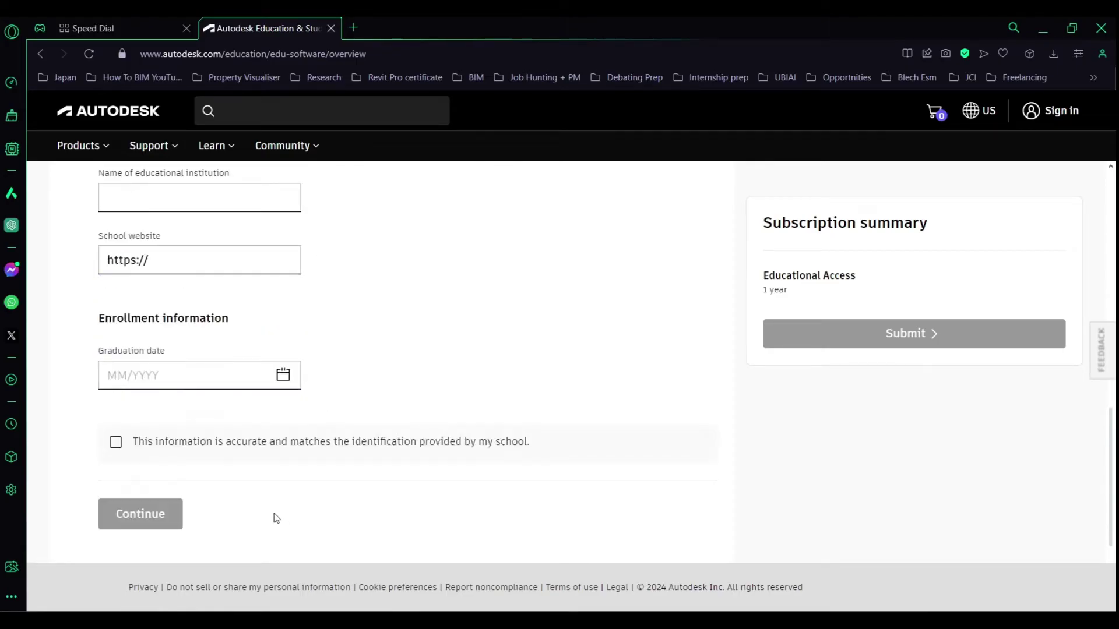
{"action": "left_click", "coordinate": [282, 375]}
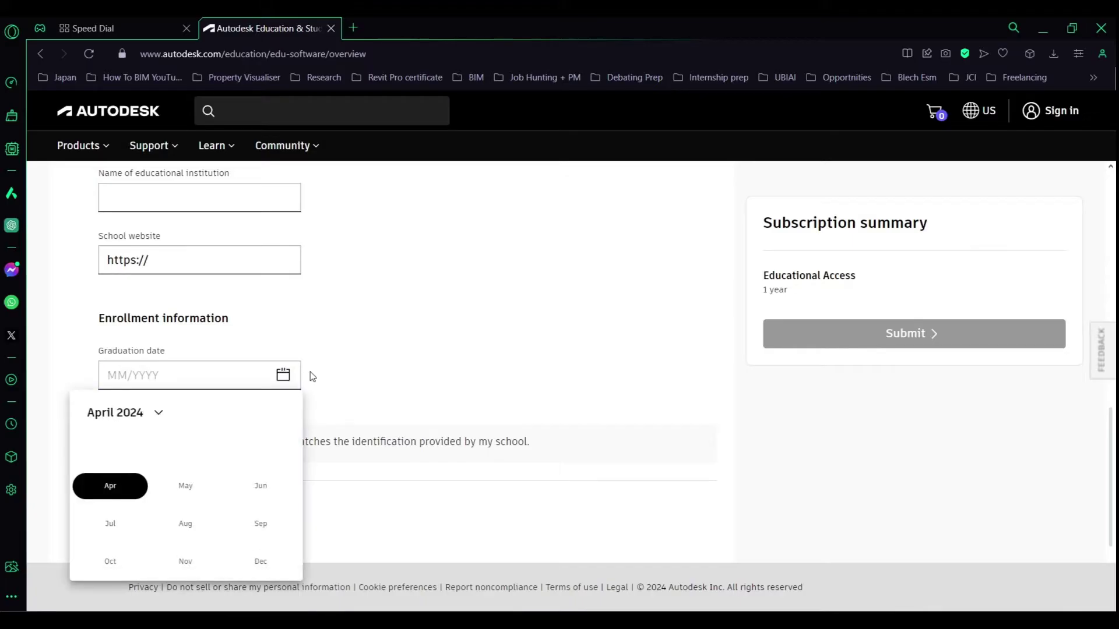
{"action": "left_click", "coordinate": [310, 375]}
{"action": "left_click", "coordinate": [116, 459]}
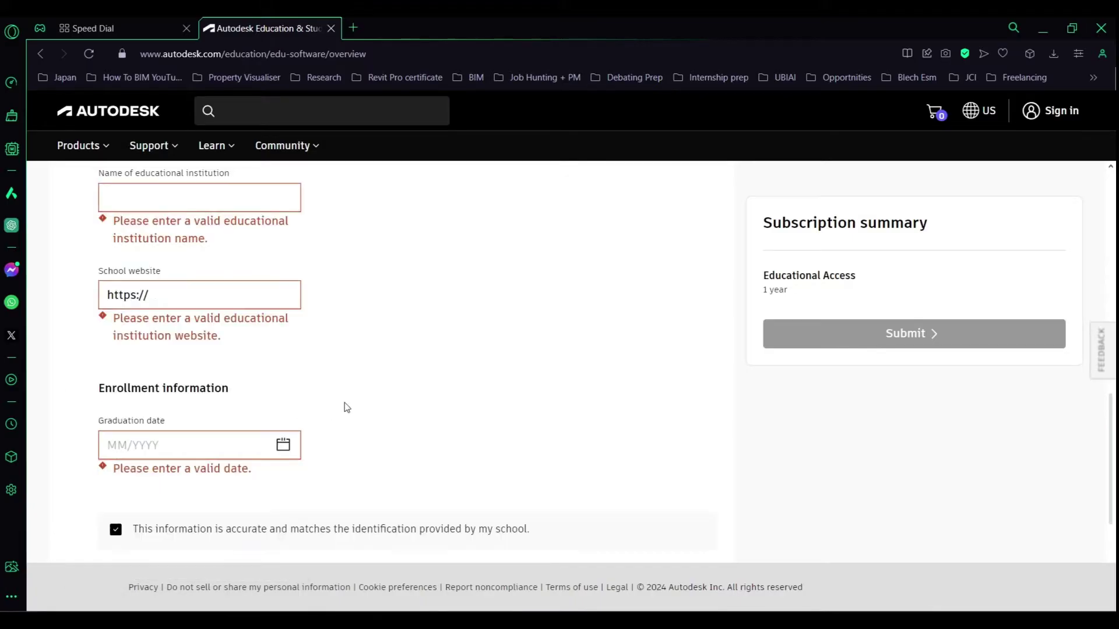
{"action": "scroll", "coordinate": [345, 408], "scroll_direction": "down", "scroll_amount": 3}
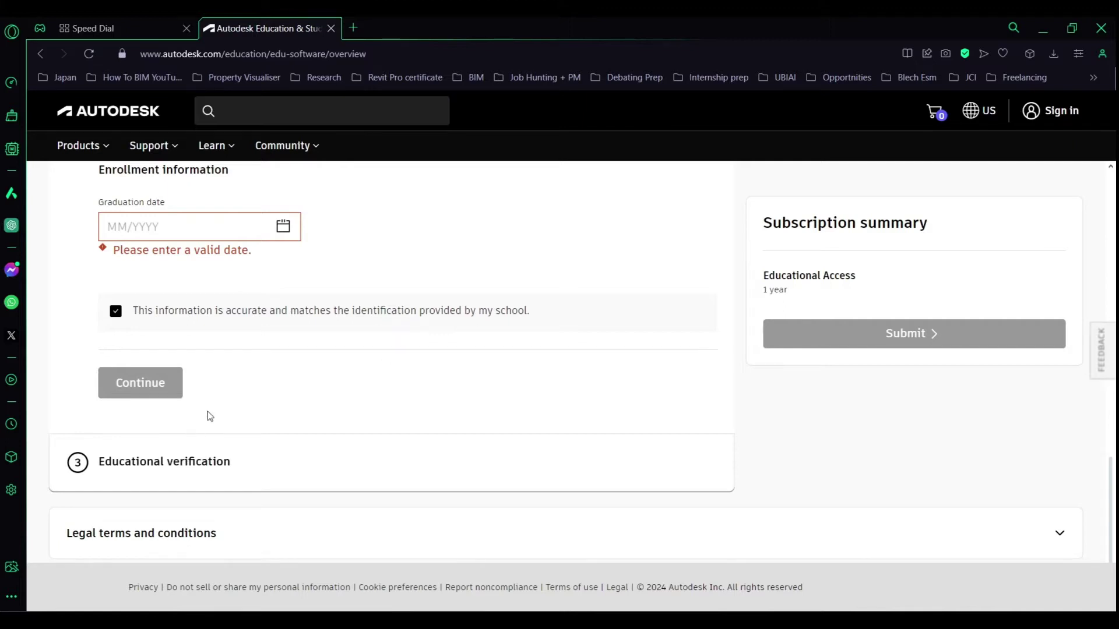
{"action": "scroll", "coordinate": [209, 411], "scroll_direction": "up", "scroll_amount": 3}
{"action": "scroll", "coordinate": [208, 410], "scroll_direction": "up", "scroll_amount": 3}
{"action": "scroll", "coordinate": [201, 385], "scroll_direction": "up", "scroll_amount": 2}
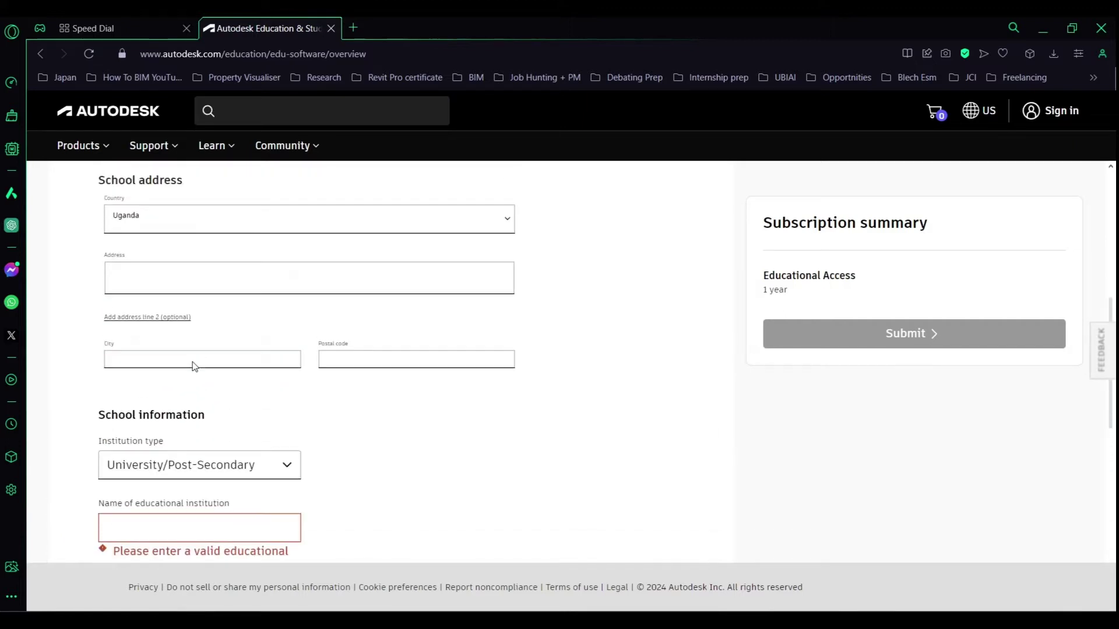
{"action": "scroll", "coordinate": [202, 384], "scroll_direction": "up", "scroll_amount": 3}
{"action": "scroll", "coordinate": [210, 405], "scroll_direction": "down", "scroll_amount": 10}
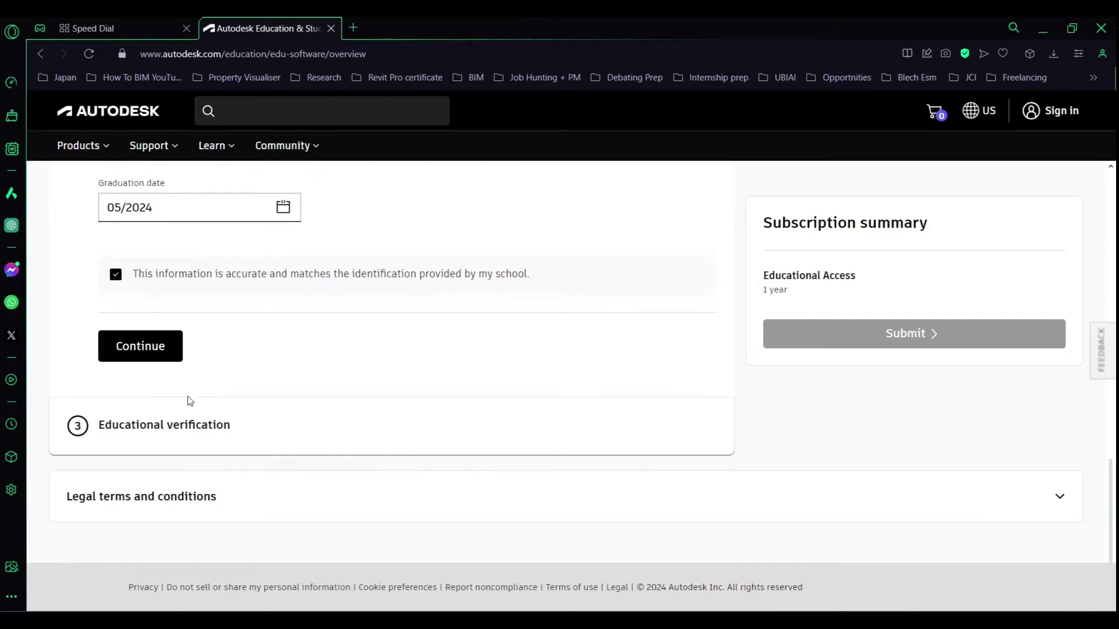
- Submit the school details and review the School transcript verification document option
{"action": "left_click", "coordinate": [155, 352]}
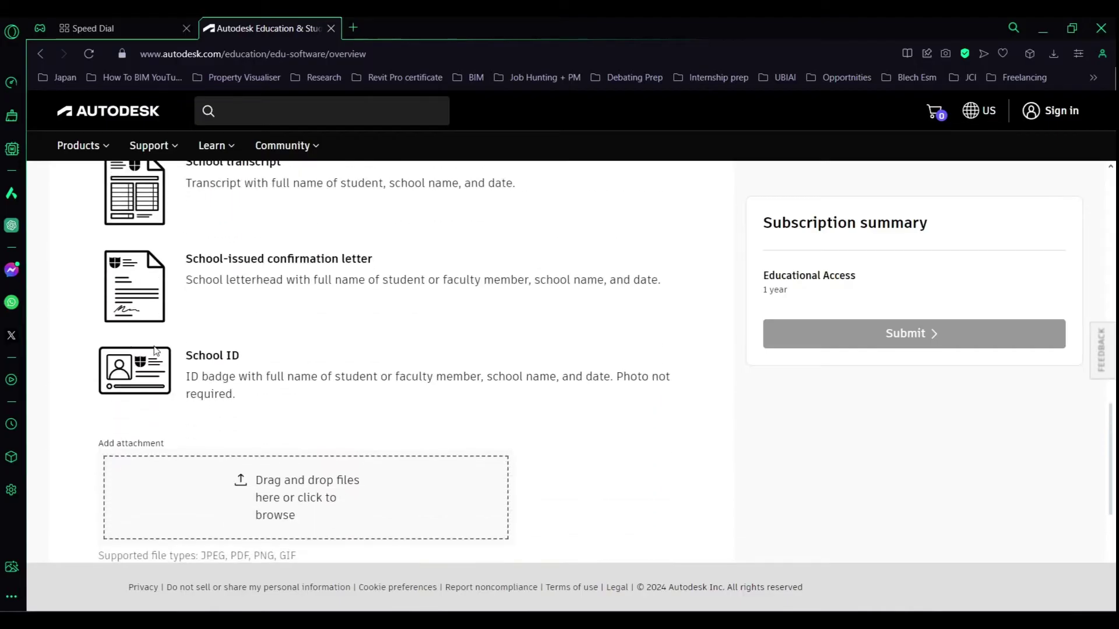
{"action": "scroll", "coordinate": [155, 351], "scroll_direction": "up", "scroll_amount": 2}
{"action": "scroll", "coordinate": [155, 351], "scroll_direction": "down", "scroll_amount": 1}
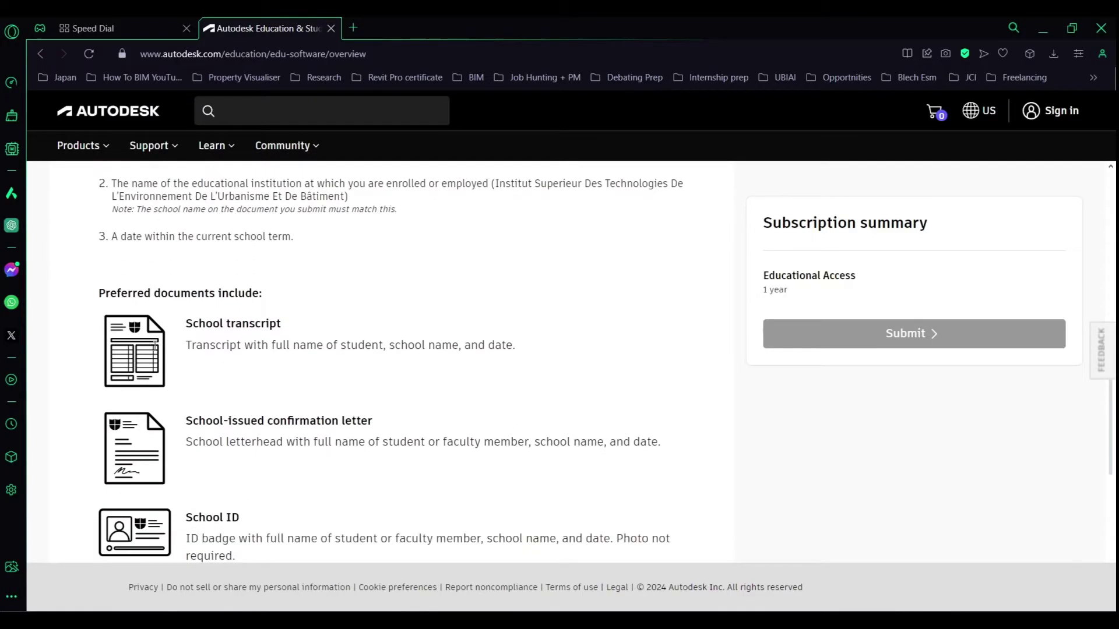
{"action": "left_click_drag", "start_coordinate": [189, 311], "coordinate": [284, 309]}
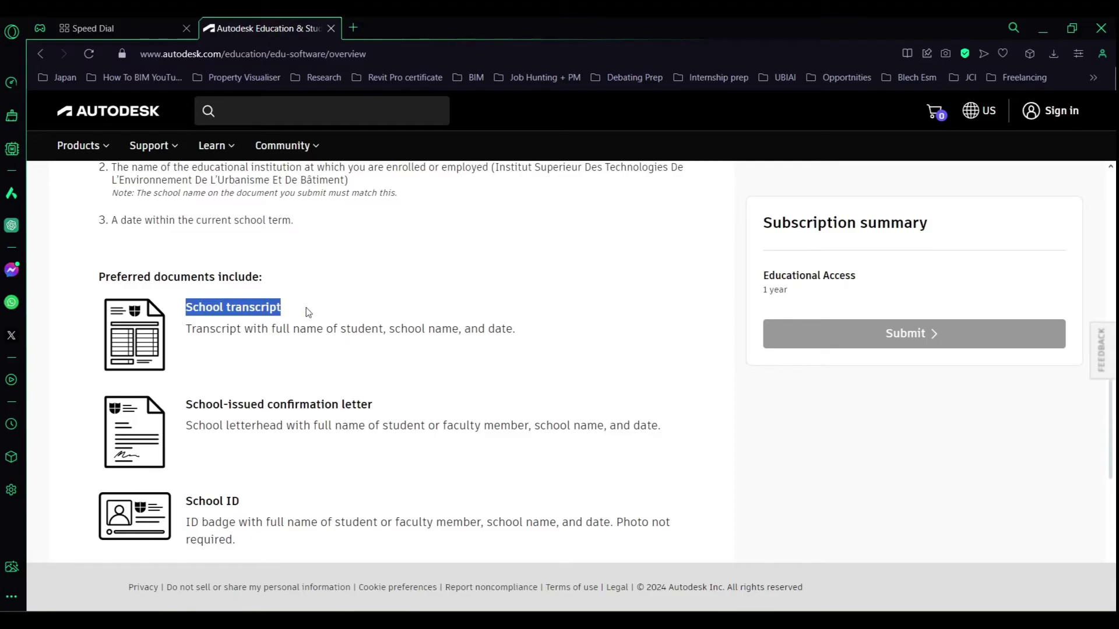
{"action": "left_click_drag", "start_coordinate": [271, 330], "coordinate": [276, 331]}
{"action": "left_click", "coordinate": [271, 335]}
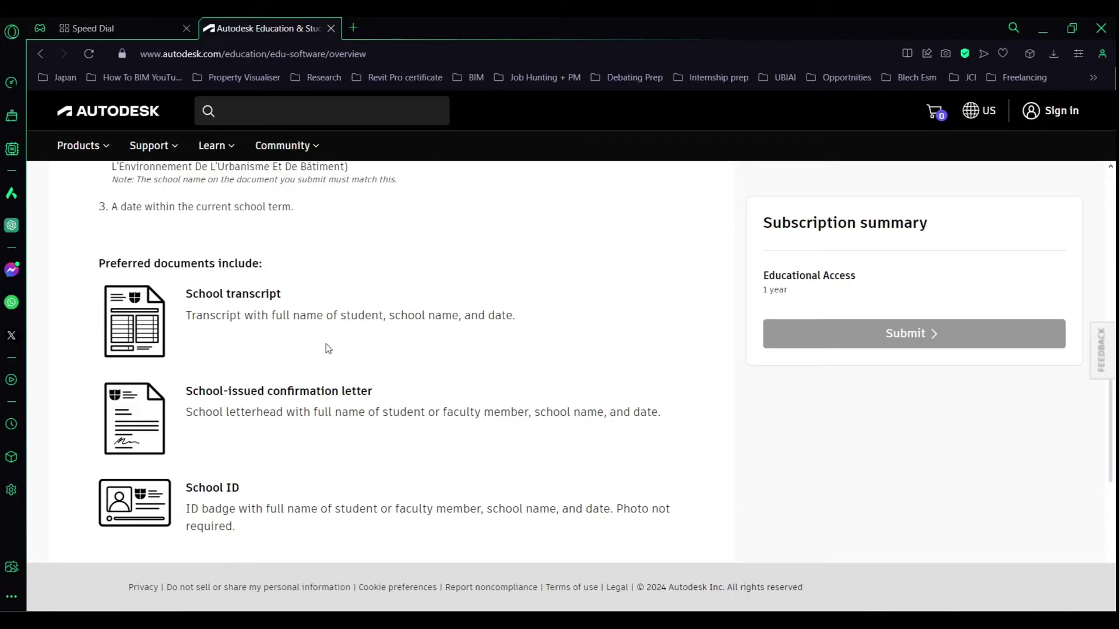
{"action": "scroll", "coordinate": [326, 344], "scroll_direction": "down", "scroll_amount": 1}
- Review the confirmation letter and School ID options, then the Educational Access summary
{"action": "left_click_drag", "start_coordinate": [176, 338], "coordinate": [399, 337]}
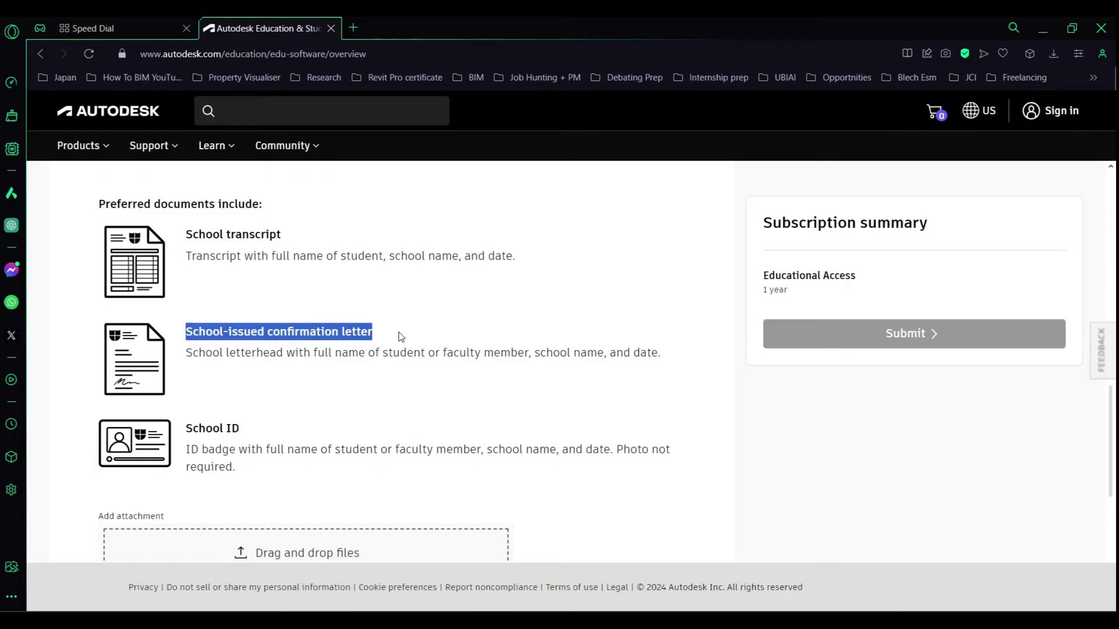
{"action": "left_click", "coordinate": [357, 403]}
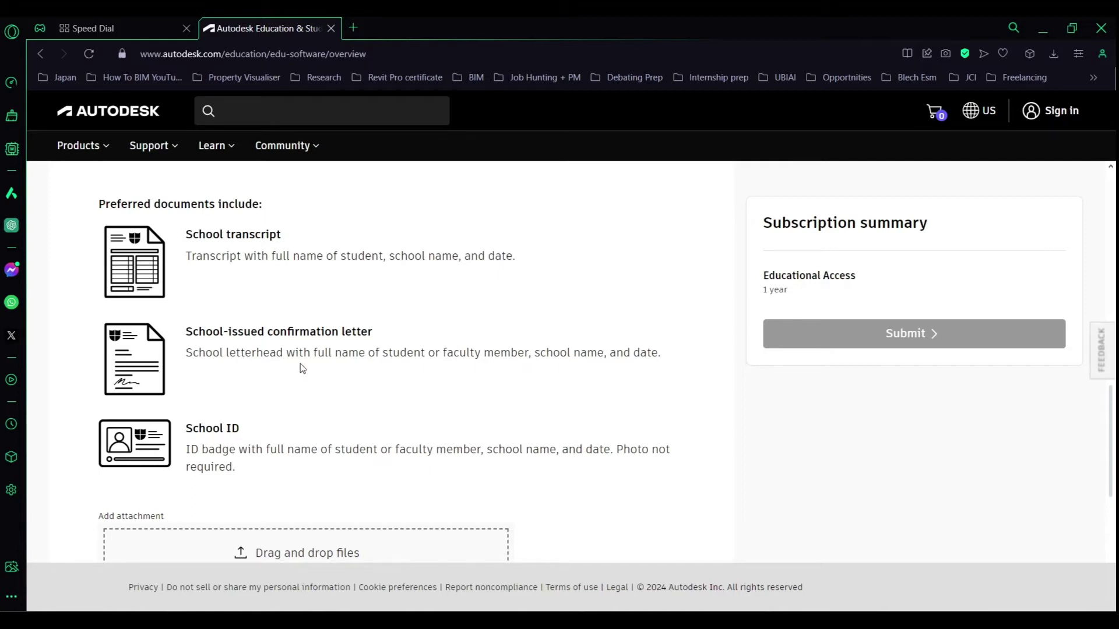
{"action": "scroll", "coordinate": [300, 369], "scroll_direction": "down", "scroll_amount": 1}
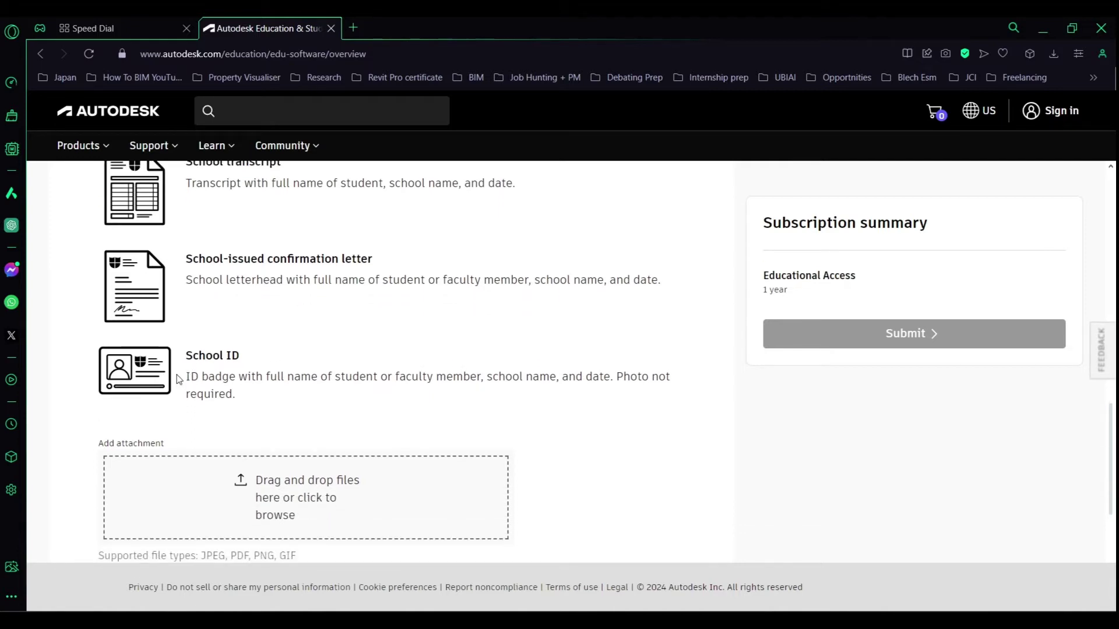
{"action": "left_click_drag", "start_coordinate": [189, 381], "coordinate": [289, 398]}
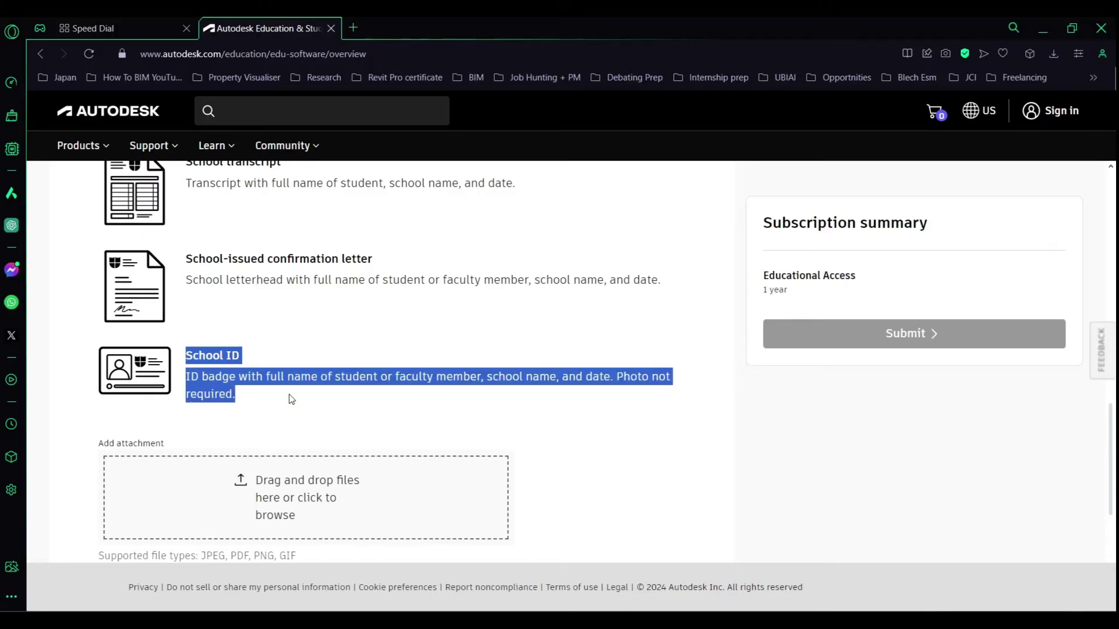
{"action": "left_click", "coordinate": [390, 385]}
{"action": "scroll", "coordinate": [390, 385], "scroll_direction": "down", "scroll_amount": 2}
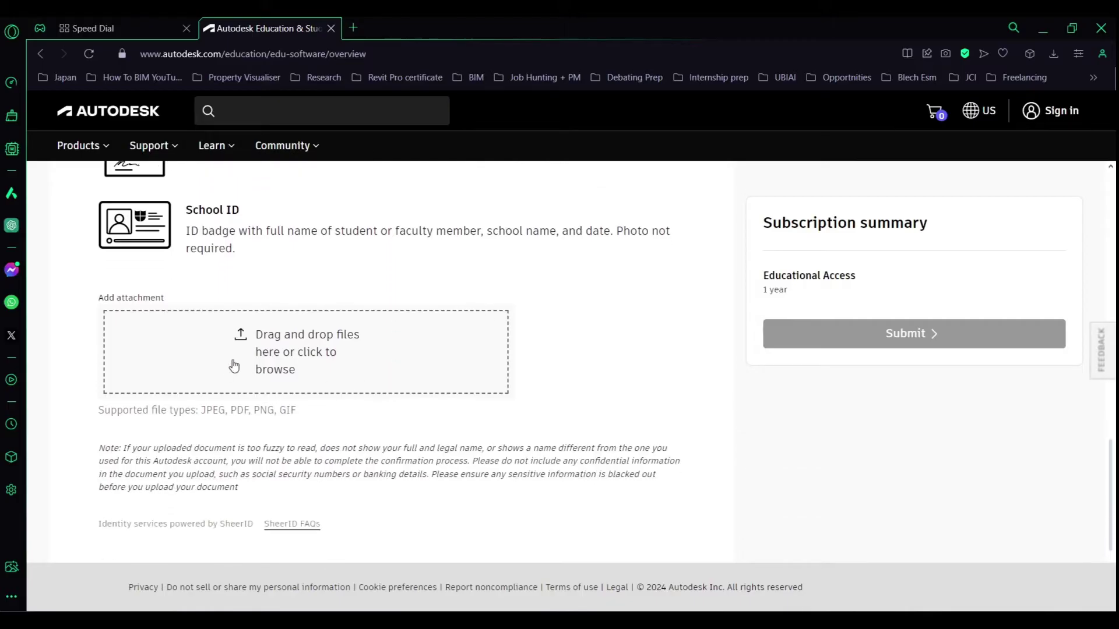
{"action": "scroll", "coordinate": [285, 363], "scroll_direction": "down", "scroll_amount": 1}
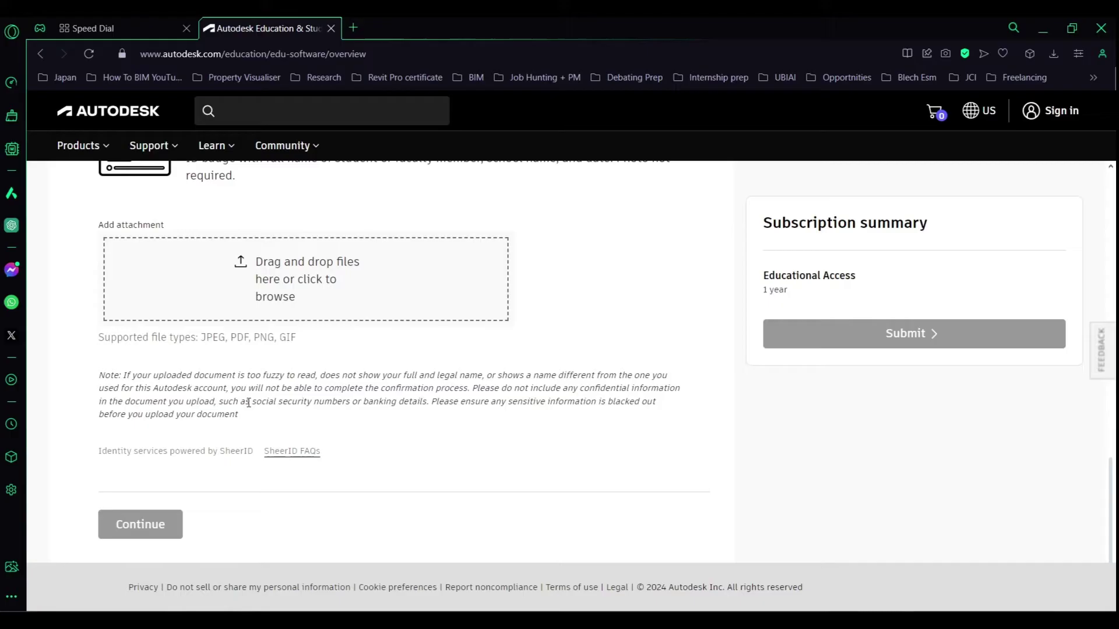
{"action": "scroll", "coordinate": [545, 349], "scroll_direction": "up", "scroll_amount": 1}
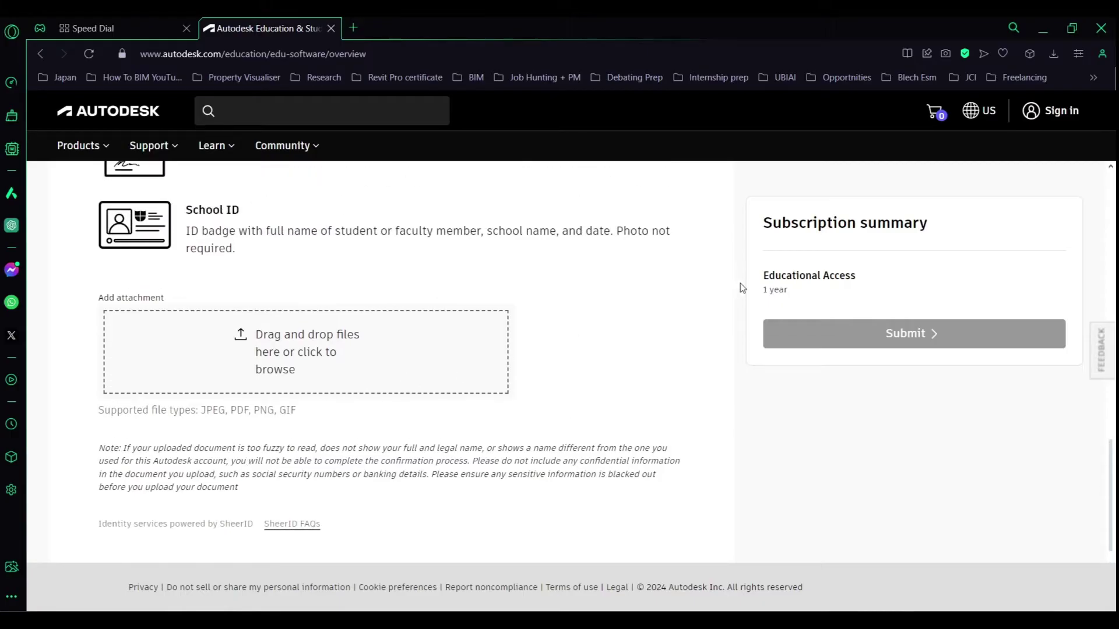
{"action": "left_click_drag", "start_coordinate": [762, 270], "coordinate": [803, 294]}
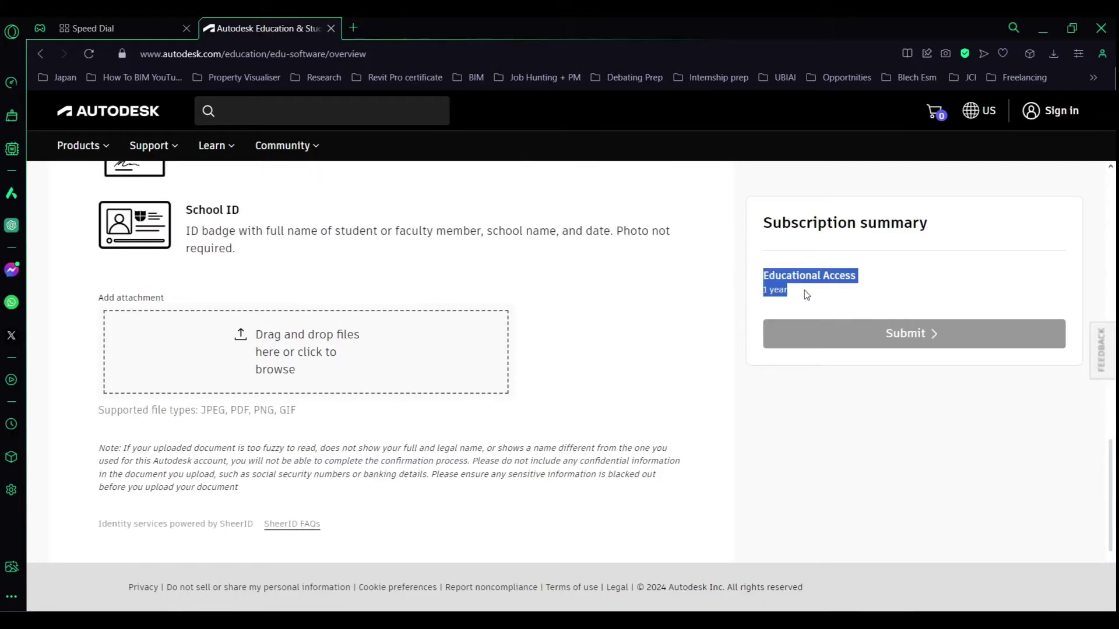
{"action": "left_click", "coordinate": [730, 330]}
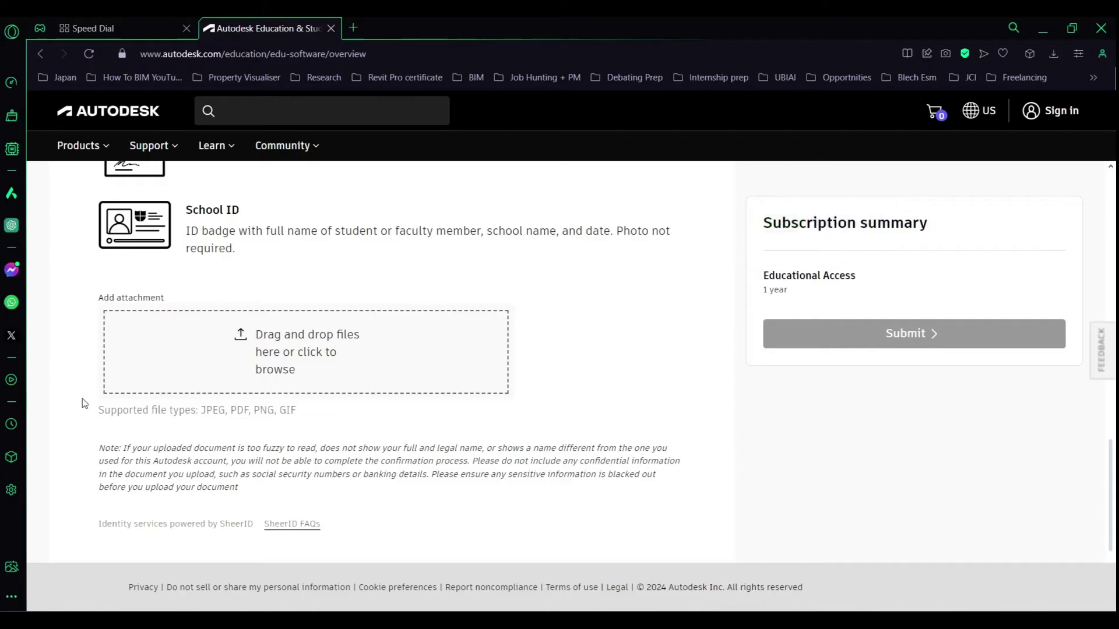
{"action": "scroll", "coordinate": [82, 402], "scroll_direction": "down", "scroll_amount": 1}
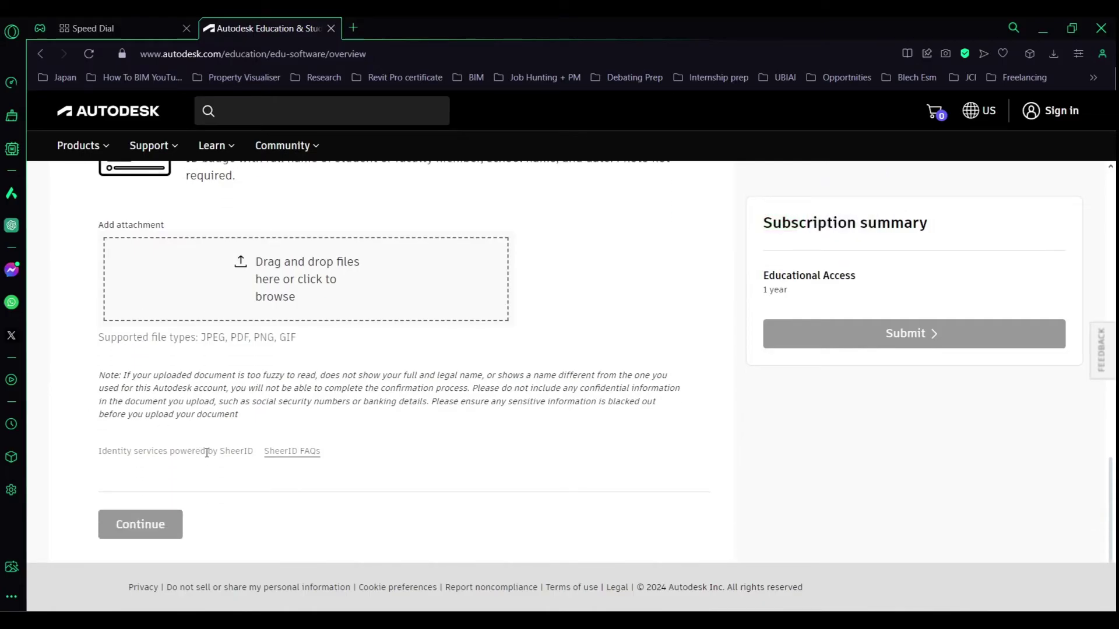
{"action": "scroll", "coordinate": [211, 477], "scroll_direction": "up", "scroll_amount": 1}
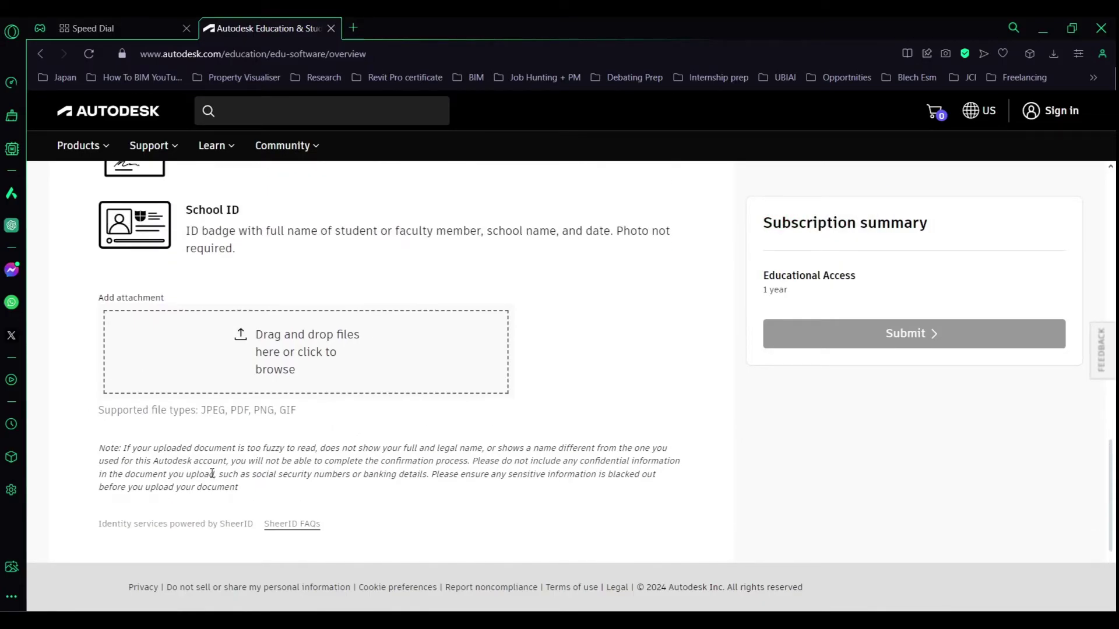
{"action": "scroll", "coordinate": [208, 455], "scroll_direction": "up", "scroll_amount": 1}
{"action": "scroll", "coordinate": [340, 342], "scroll_direction": "down", "scroll_amount": 2}
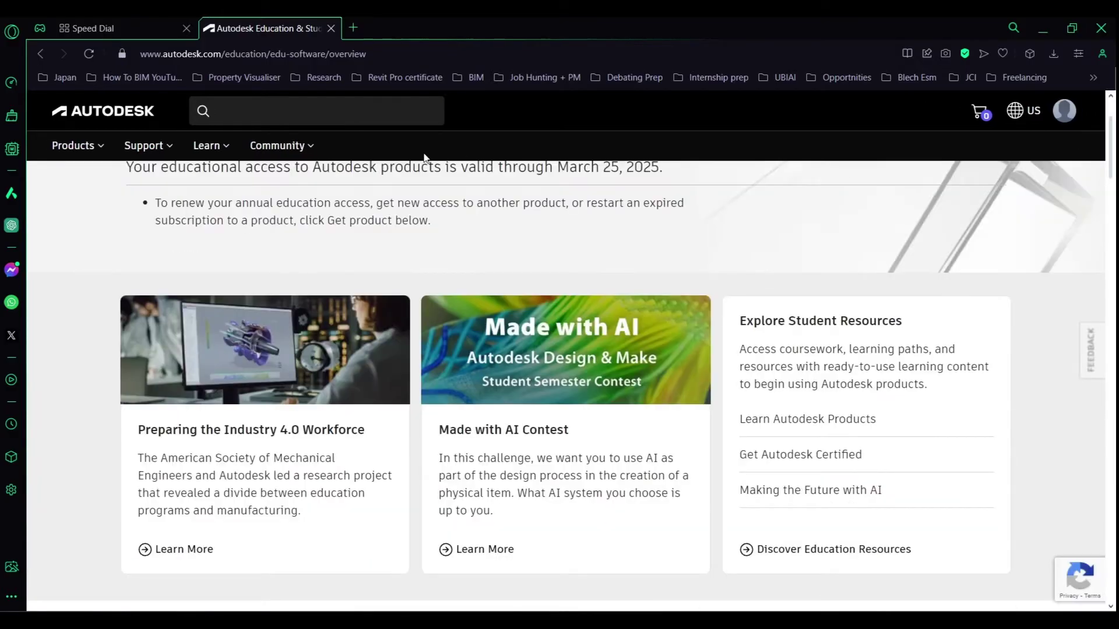
- Reopen Revit's trial from Products, mark it for education use, and continue
{"action": "left_click", "coordinate": [76, 147]}
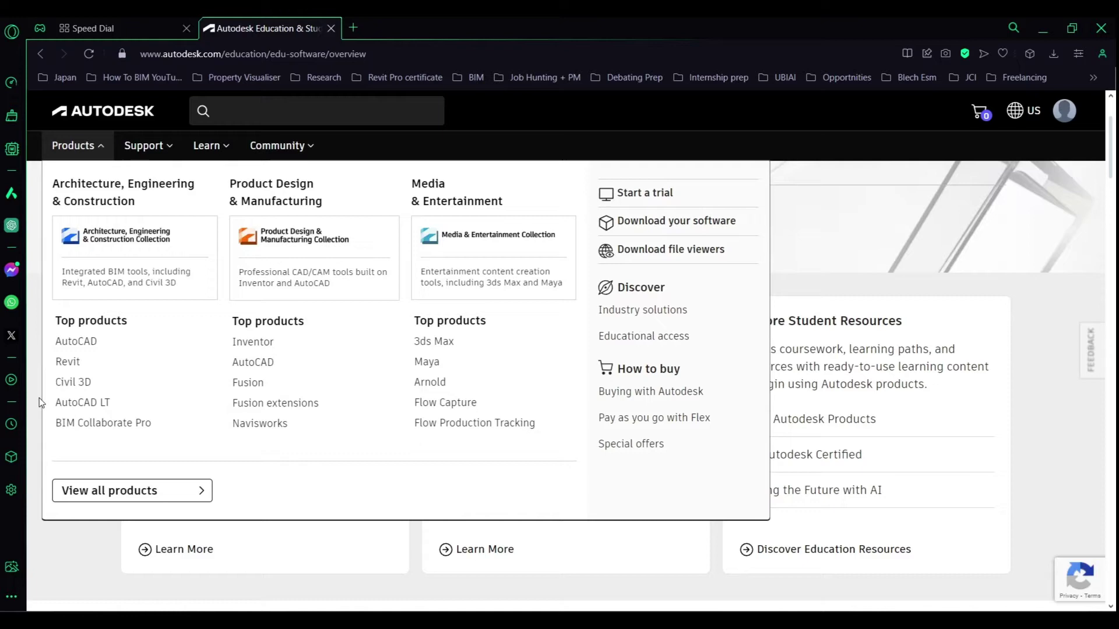
{"action": "left_click", "coordinate": [67, 363]}
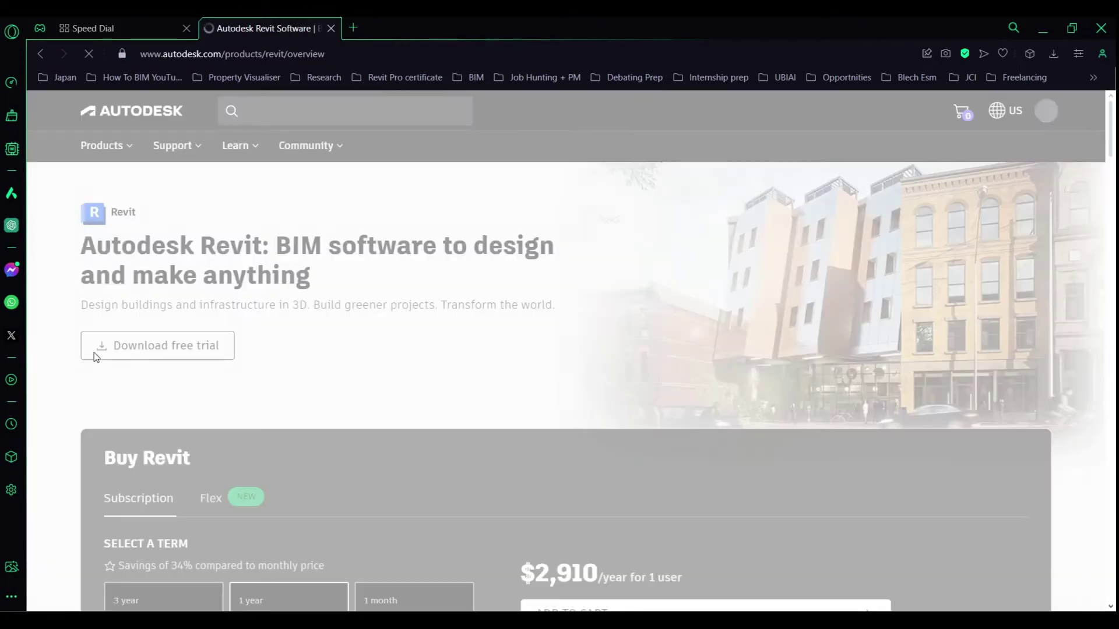
{"action": "left_click", "coordinate": [100, 350]}
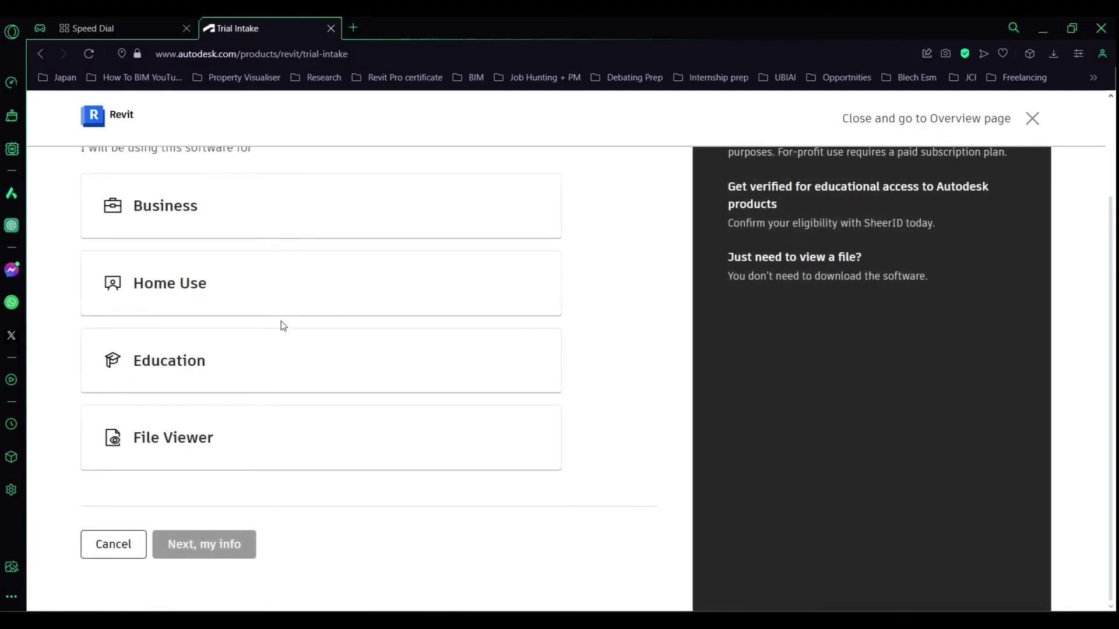
{"action": "left_click", "coordinate": [174, 368]}
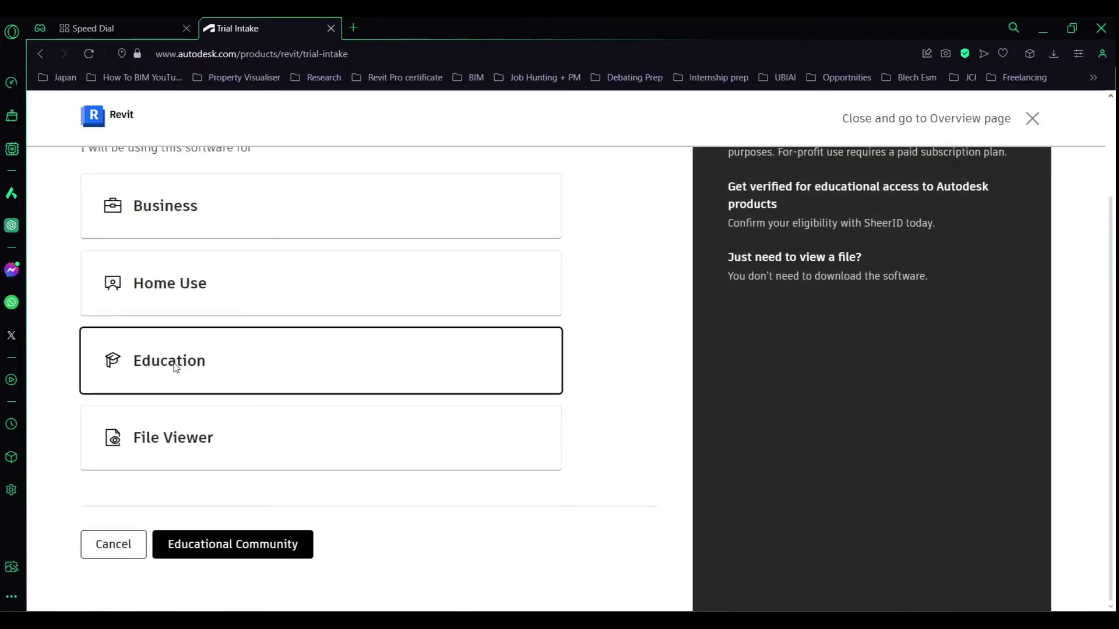
{"action": "left_click", "coordinate": [219, 555]}
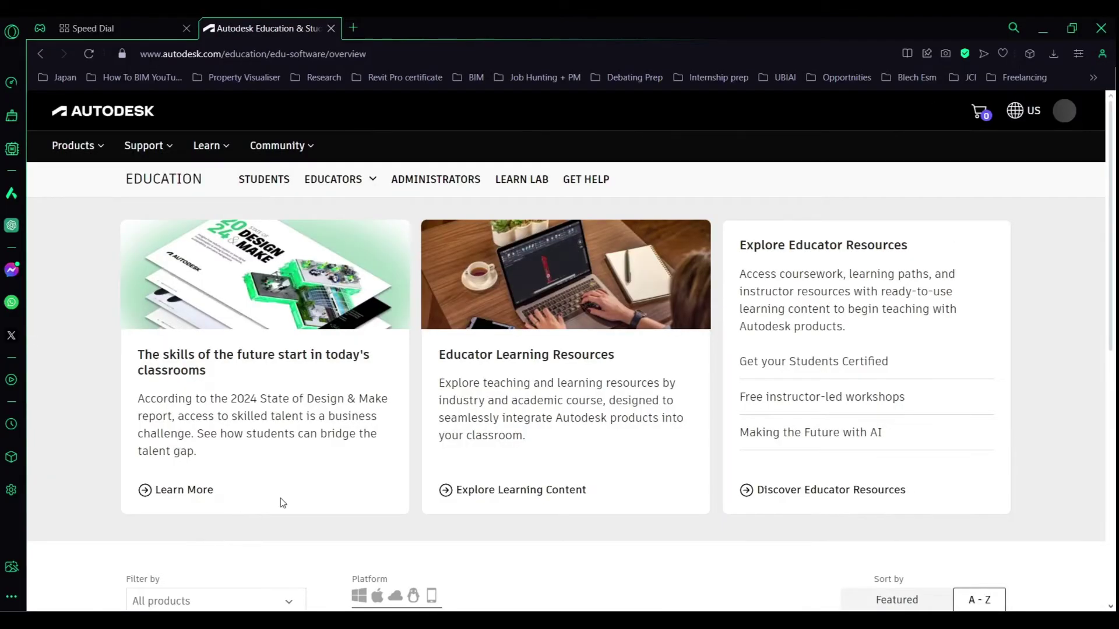
{"action": "scroll", "coordinate": [281, 500], "scroll_direction": "down", "scroll_amount": 5}
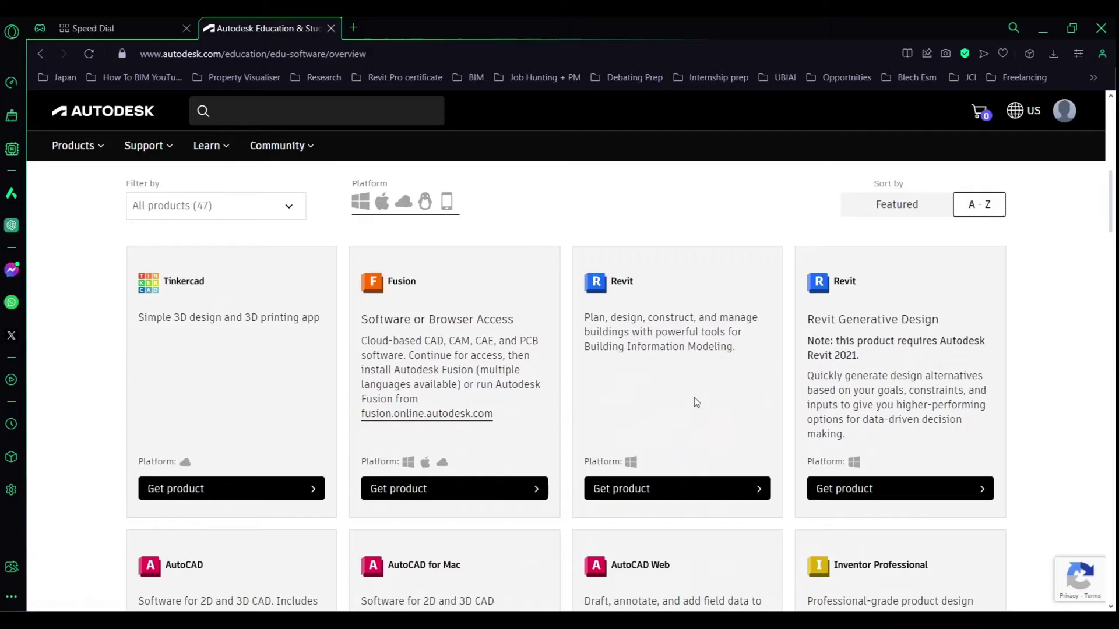
{"action": "scroll", "coordinate": [697, 396], "scroll_direction": "down", "scroll_amount": 1}
- Request the Revit 2025 Windows English installer as a download and accept the terms
{"action": "left_click", "coordinate": [751, 416]}
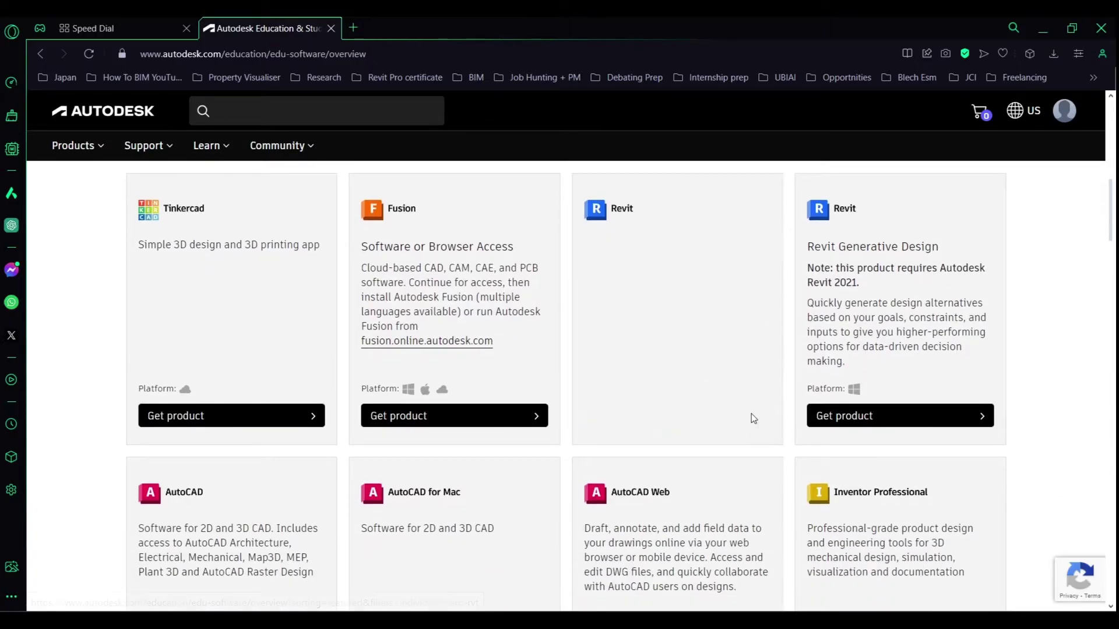
{"action": "left_click", "coordinate": [663, 251]}
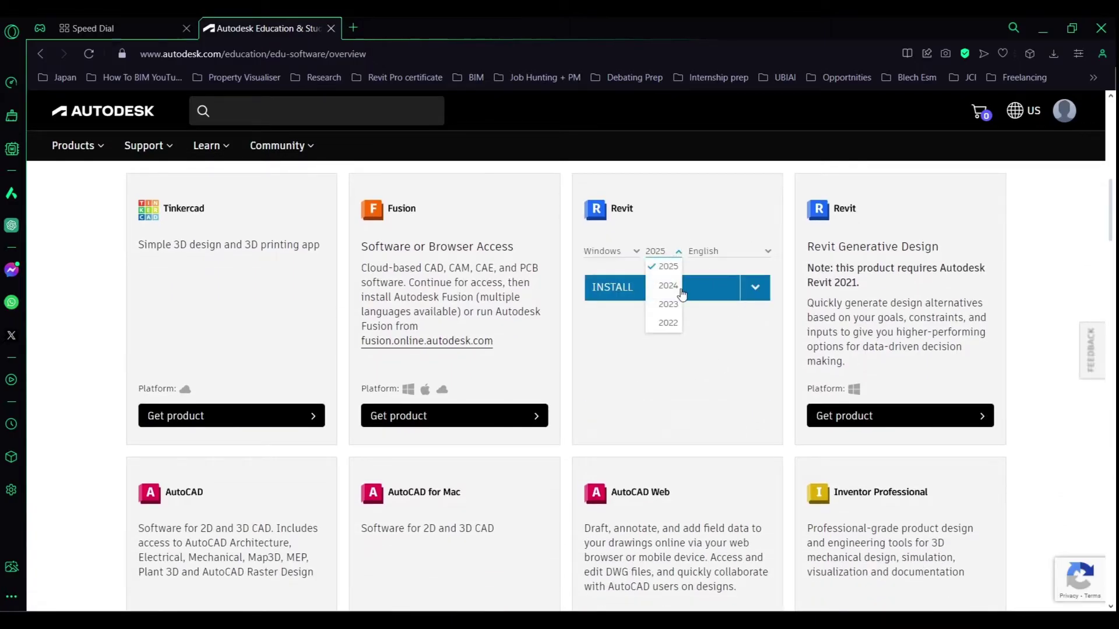
{"action": "left_click", "coordinate": [664, 264]}
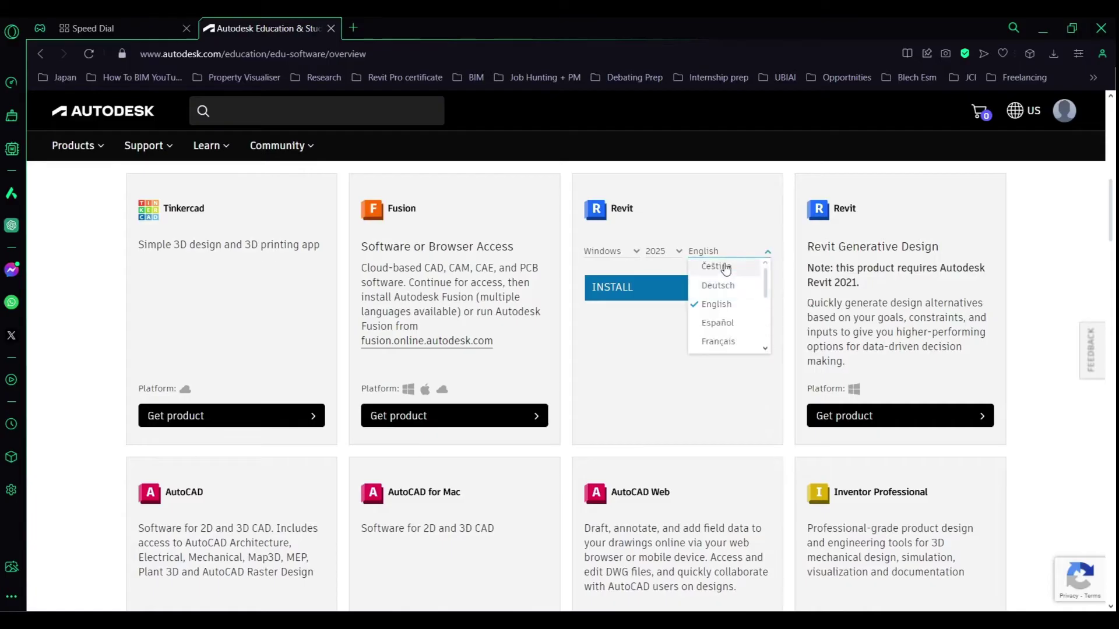
{"action": "left_click", "coordinate": [722, 303]}
{"action": "left_click", "coordinate": [754, 288]}
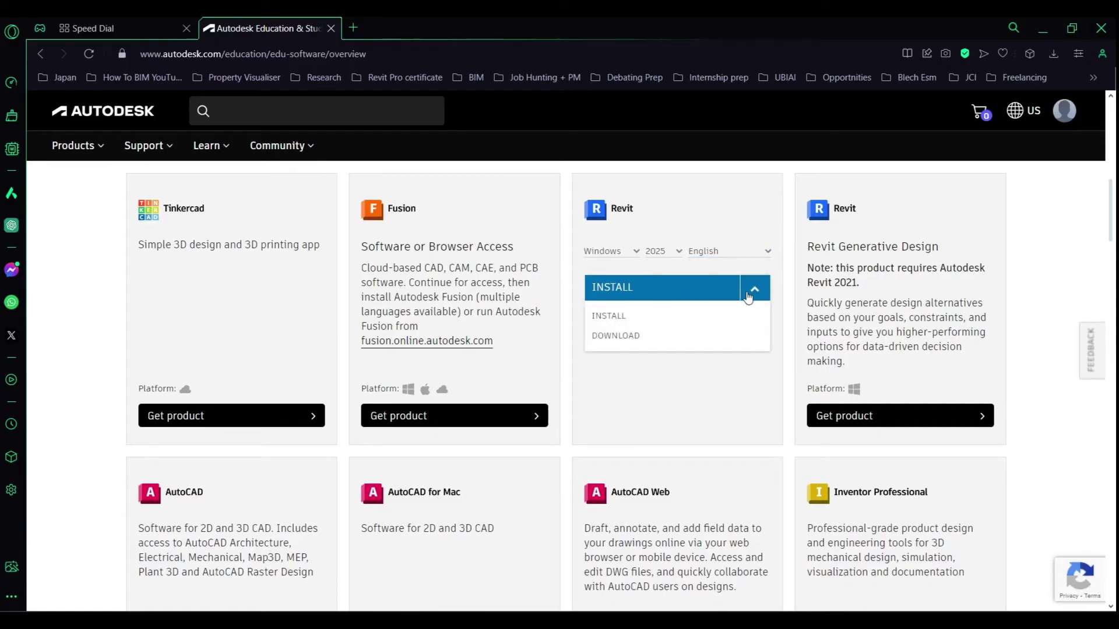
{"action": "left_click", "coordinate": [616, 297]}
{"action": "left_click", "coordinate": [739, 335]}
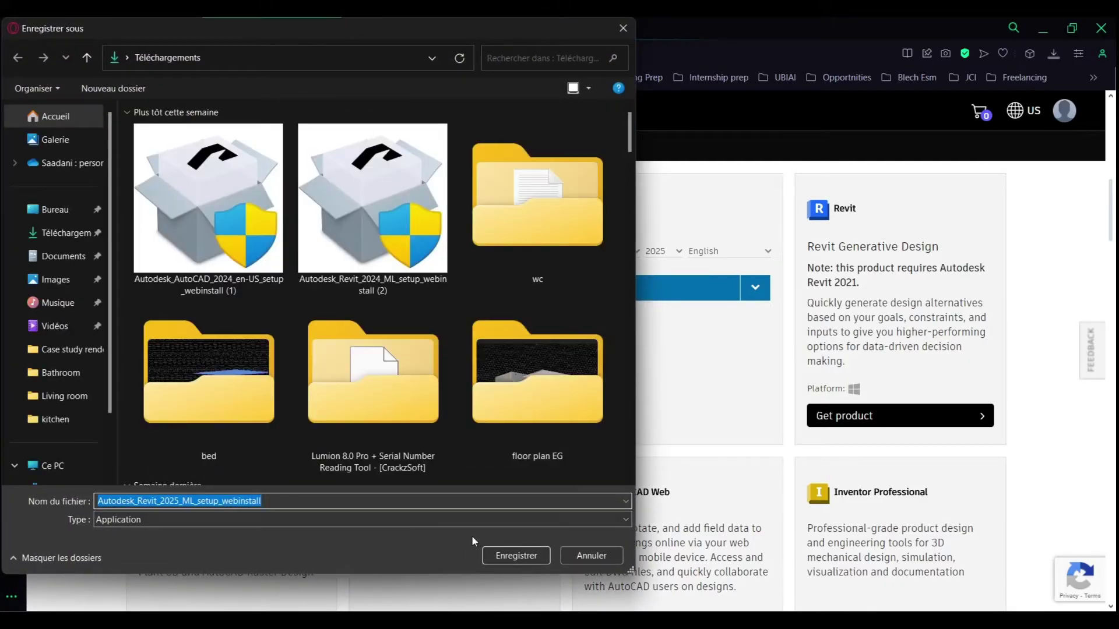
- Save the Revit installer into Downloads, then open File Explorer
{"action": "left_click", "coordinate": [515, 555]}
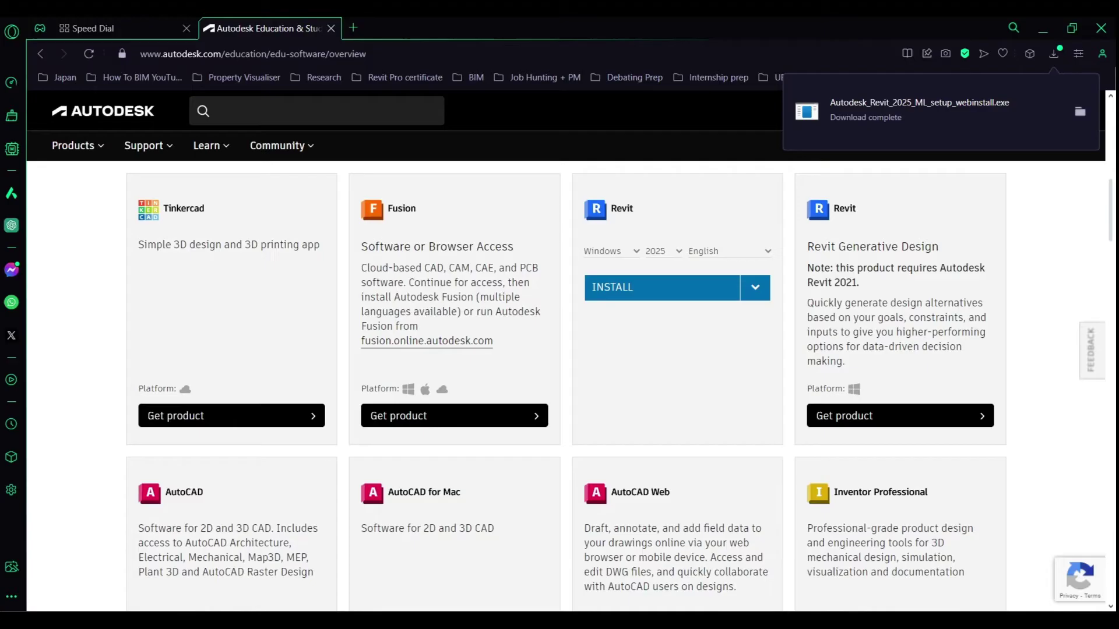
{"action": "key", "text": "super+e"}
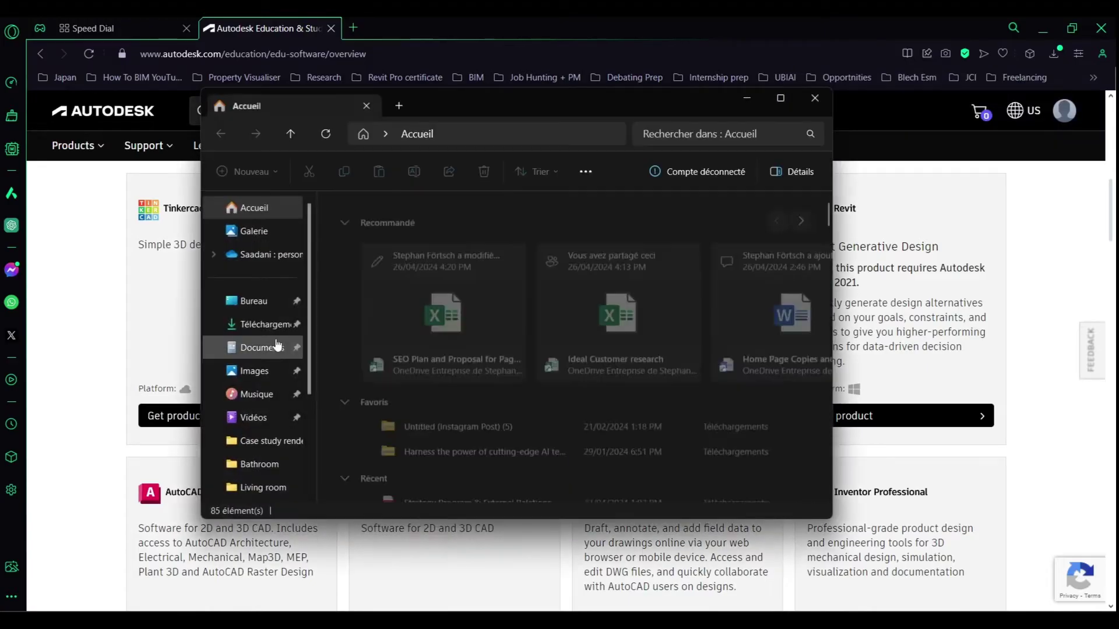
- Run the Revit setup file from Téléchargements as administrator
{"action": "left_click", "coordinate": [267, 324]}
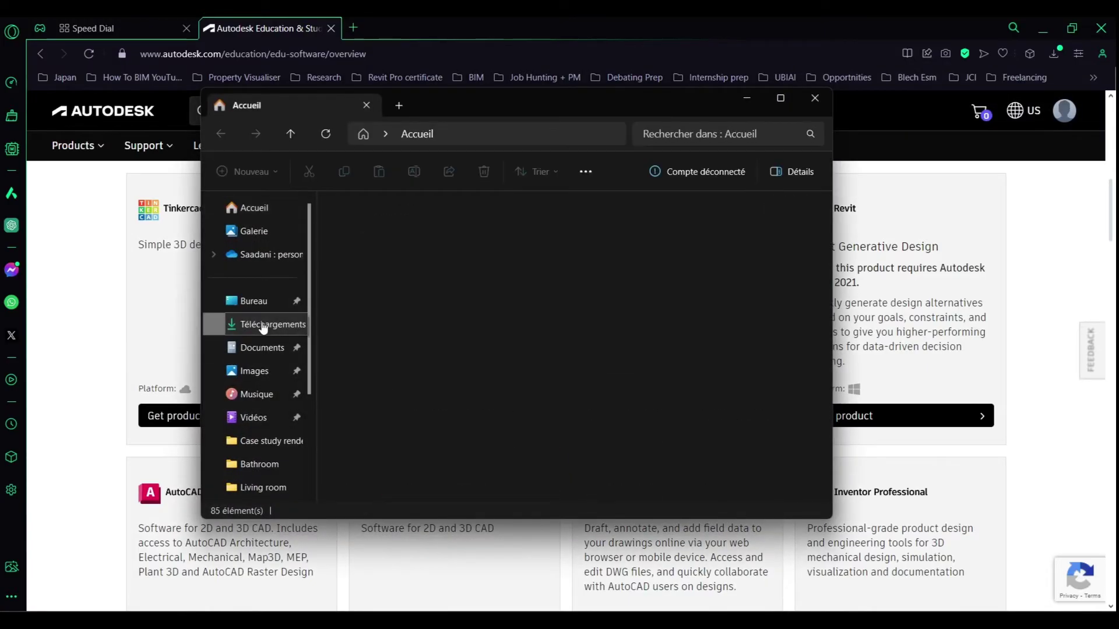
{"action": "right_click", "coordinate": [388, 265]}
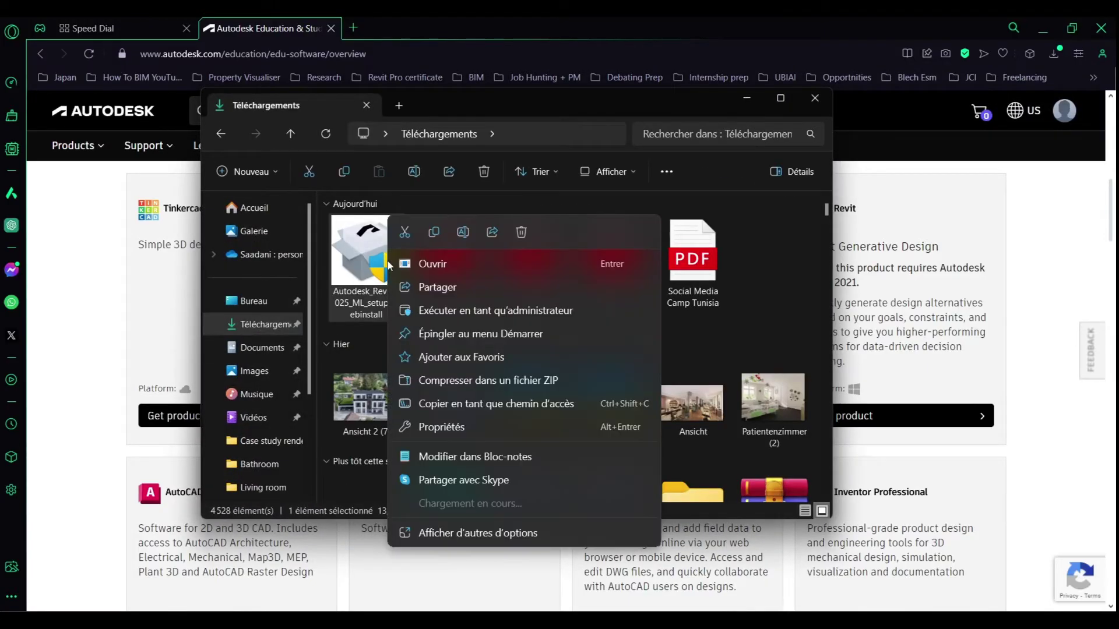
{"action": "left_click", "coordinate": [435, 312]}
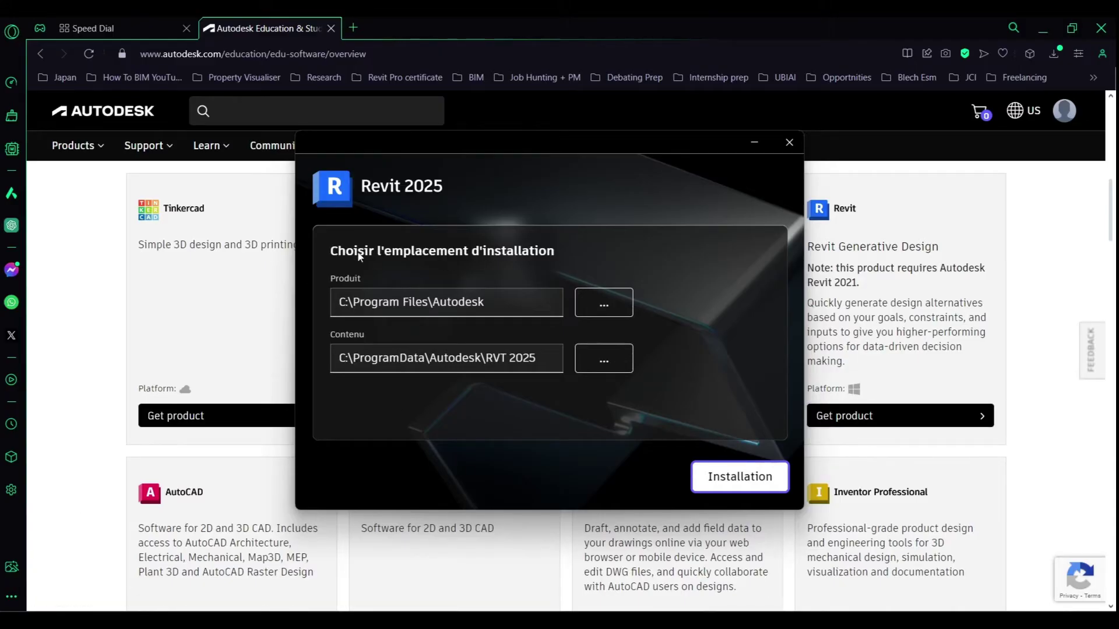
- Install Revit 2025 into the default installation folders
{"action": "left_click", "coordinate": [739, 490]}
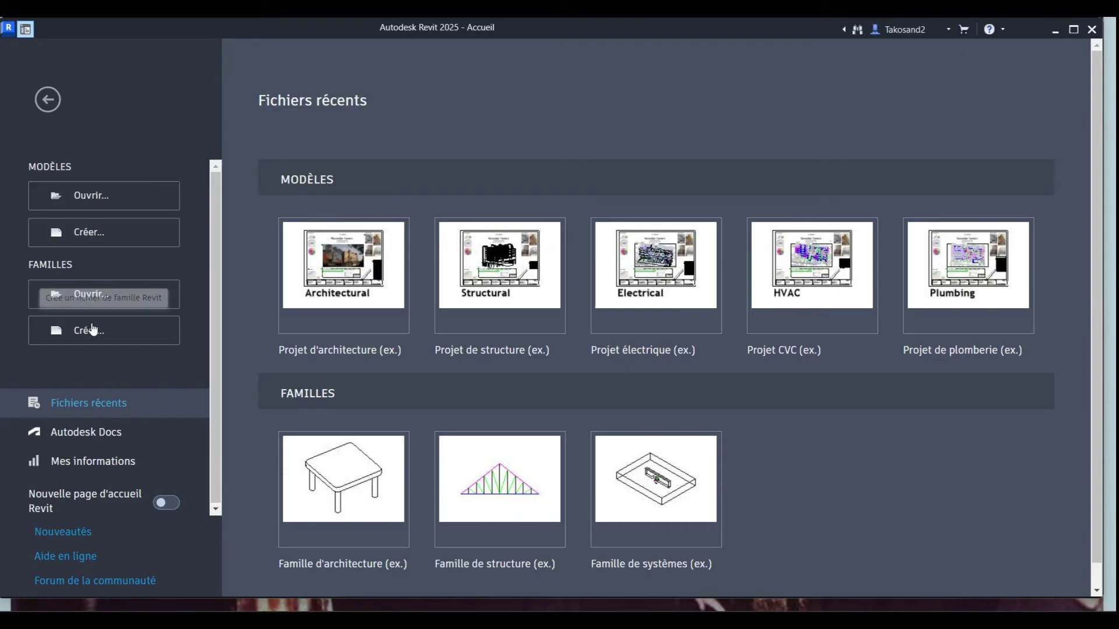
- Close Revit and change the Revit 2025 shortcut target's language from /language FRA to ENG
{"action": "left_click", "coordinate": [1092, 29]}
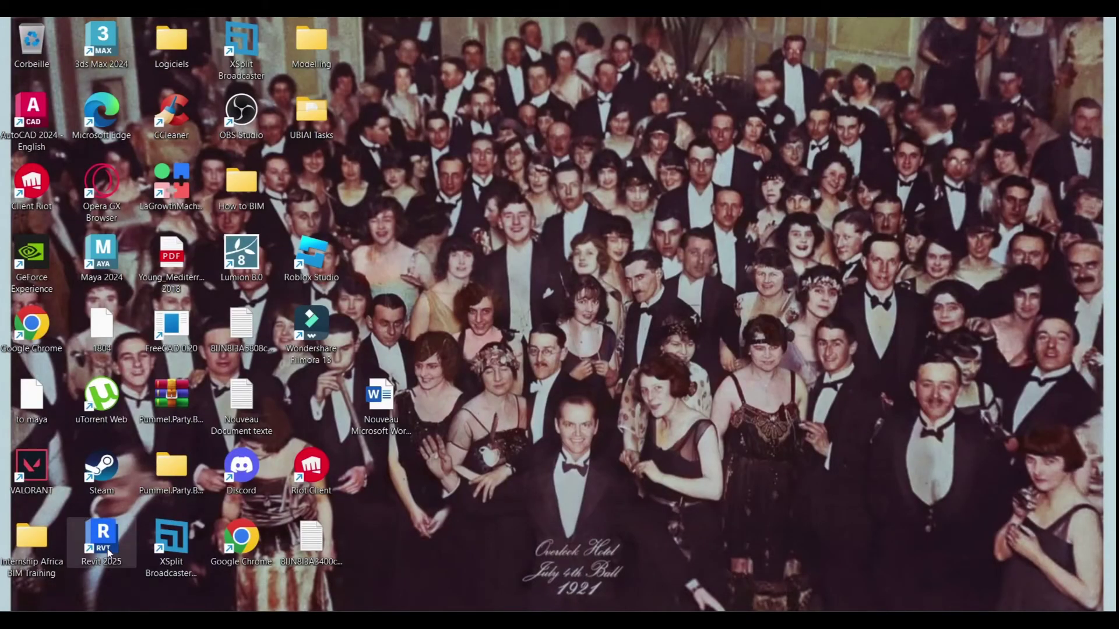
{"action": "right_click", "coordinate": [110, 549]}
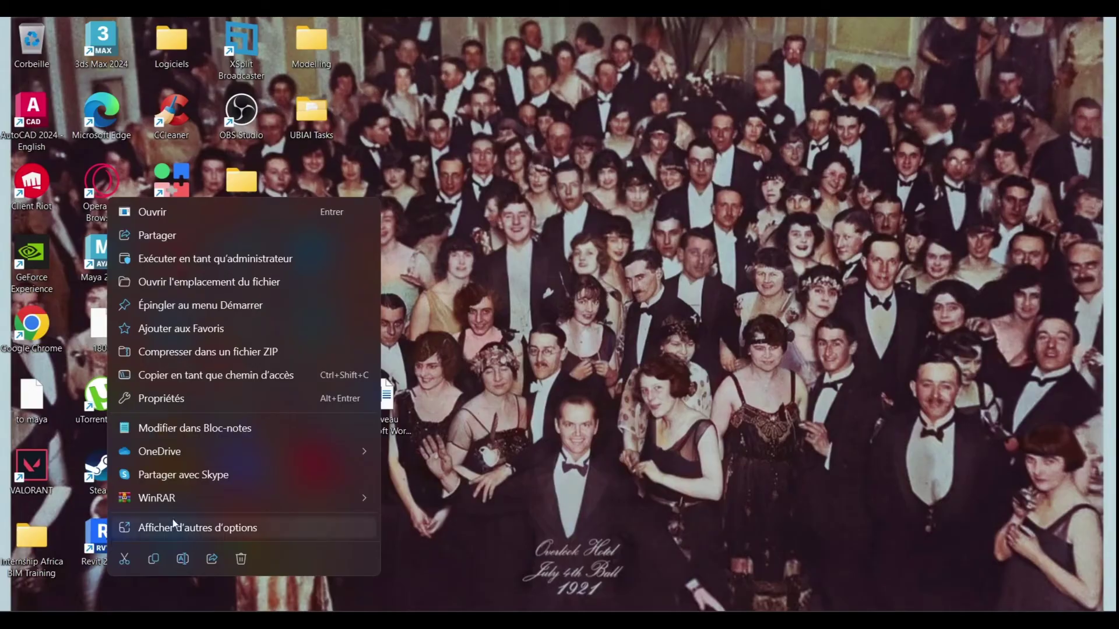
{"action": "left_click", "coordinate": [202, 397]}
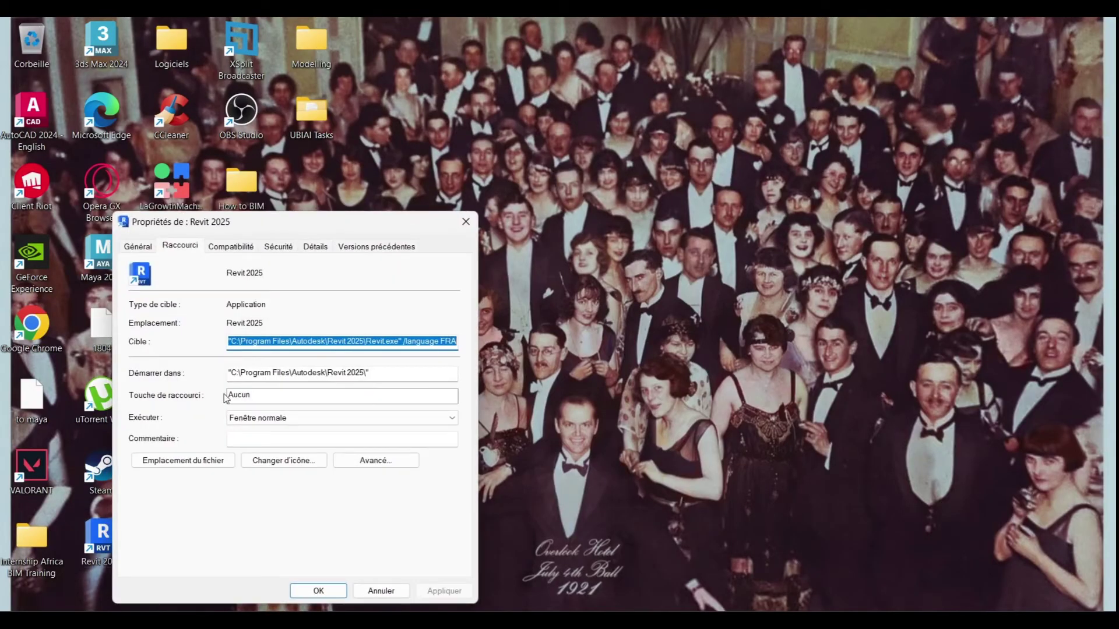
{"action": "left_click", "coordinate": [356, 342]}
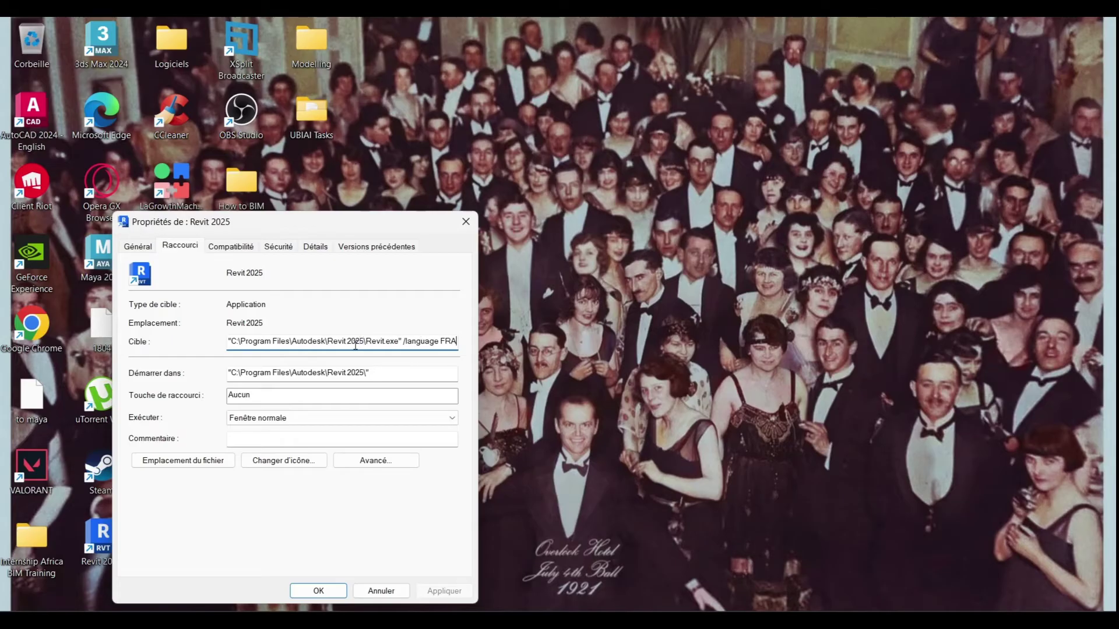
{"action": "key", "text": "BackSpace"}
{"action": "key", "text": "BackSpace"}
{"action": "key", "text": "BackSpace"}
{"action": "type", "text": "ENG"}
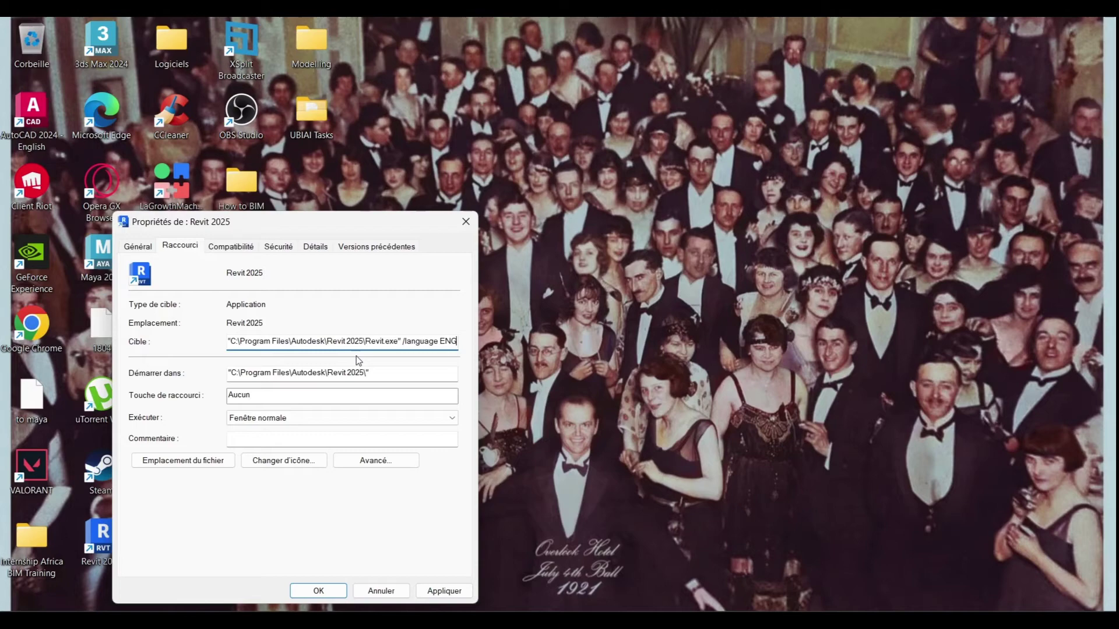
{"action": "left_click", "coordinate": [444, 591]}
{"action": "left_click", "coordinate": [319, 591]}
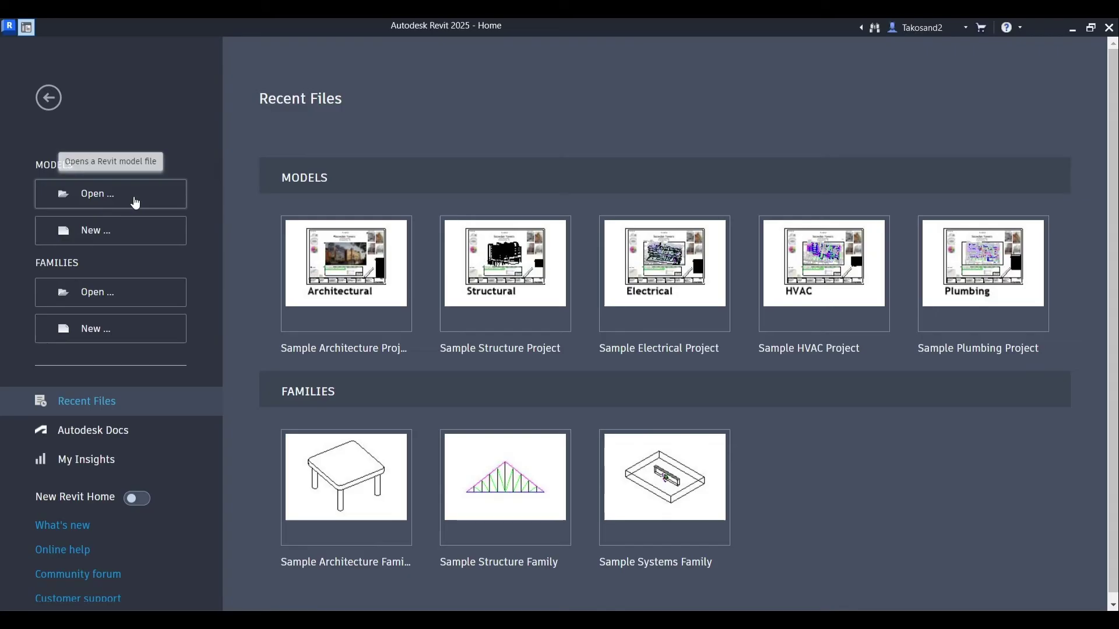
- Open the Snowdon Towers Sample Architectural project and dismiss the opened-by-another-user notice
{"action": "left_click", "coordinate": [340, 304]}
{"action": "left_click", "coordinate": [508, 359]}
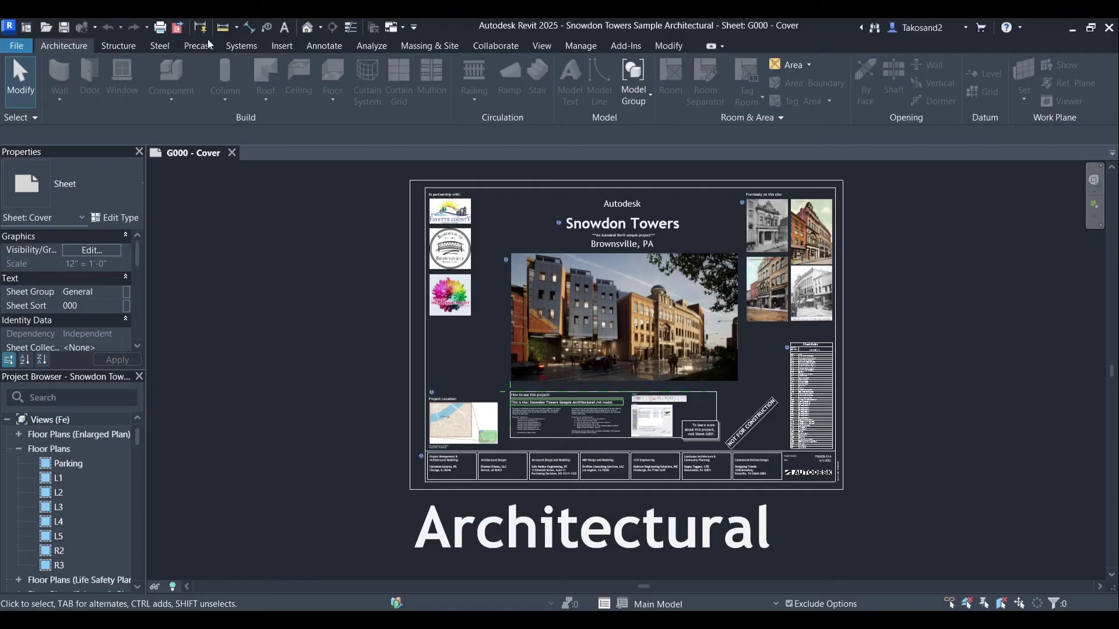
- Switch to the default 3D view, orbit to a corner, and select a brick-facade pilaster wall
{"action": "left_click", "coordinate": [315, 29]}
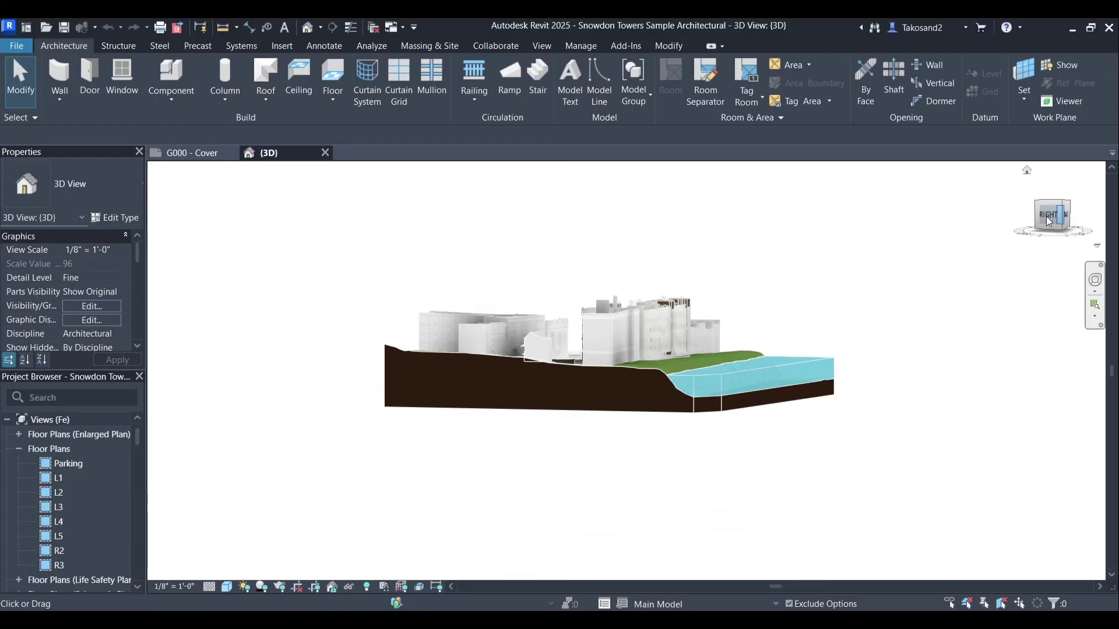
{"action": "left_click", "coordinate": [1068, 217]}
{"action": "mouse_move", "coordinate": [989, 257]}
{"action": "middle_mouse_down", "text": "shift"}
{"action": "mouse_move", "coordinate": [640, 277]}
{"action": "mouse_move", "coordinate": [415, 226]}
{"action": "middle_mouse_up", "text": "shift"}
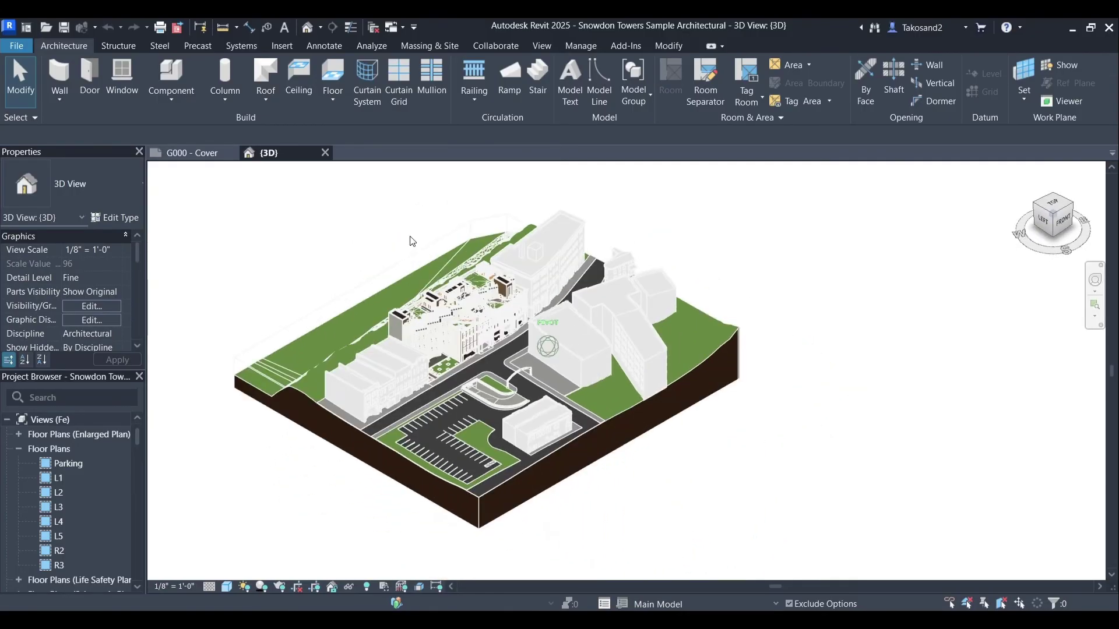
{"action": "scroll", "coordinate": [416, 226], "scroll_direction": "up", "scroll_amount": 1}
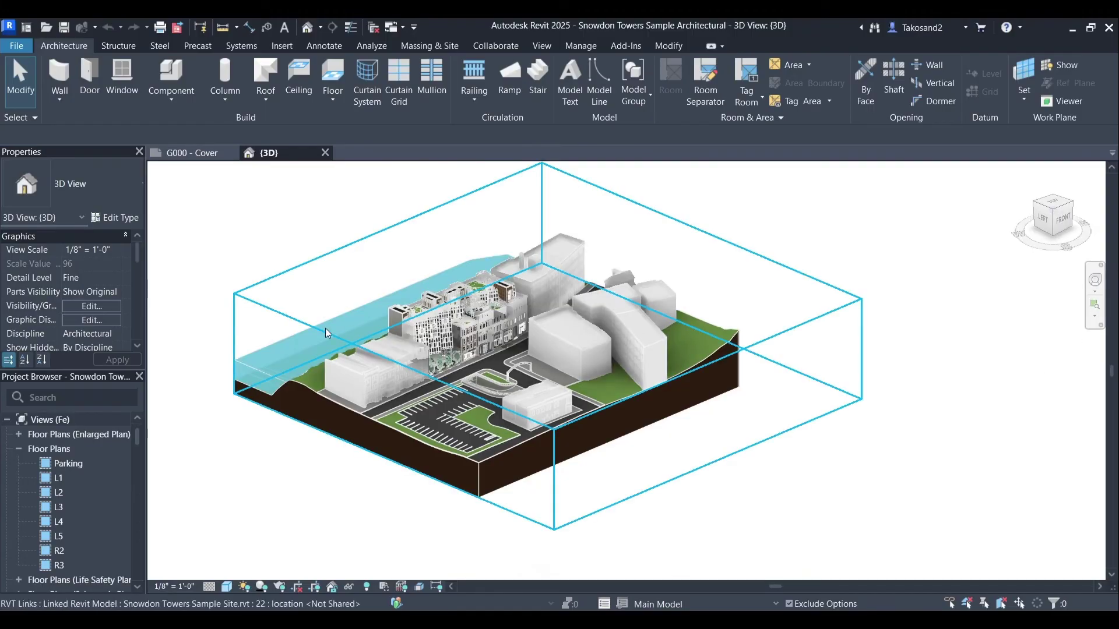
{"action": "scroll", "coordinate": [442, 335], "scroll_direction": "up", "scroll_amount": 2}
{"action": "scroll", "coordinate": [442, 335], "scroll_direction": "up", "scroll_amount": 2}
{"action": "scroll", "coordinate": [442, 335], "scroll_direction": "up", "scroll_amount": 1}
{"action": "scroll", "coordinate": [524, 358], "scroll_direction": "up", "scroll_amount": 2}
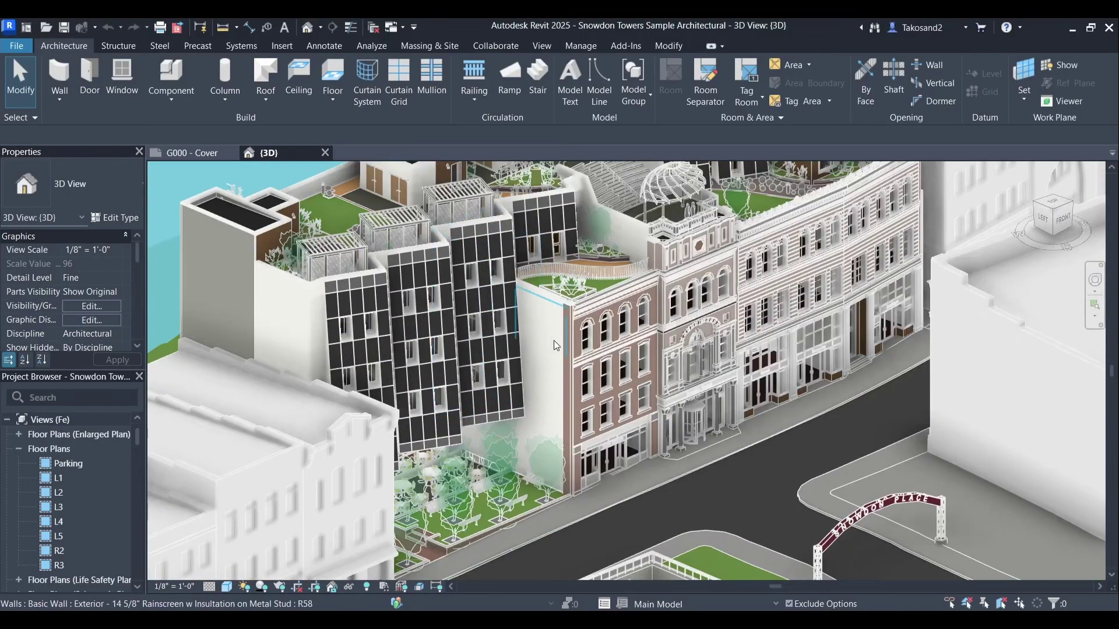
{"action": "scroll", "coordinate": [588, 384], "scroll_direction": "up", "scroll_amount": 2}
{"action": "scroll", "coordinate": [588, 385], "scroll_direction": "up", "scroll_amount": 2}
{"action": "scroll", "coordinate": [568, 365], "scroll_direction": "up", "scroll_amount": 2}
{"action": "scroll", "coordinate": [542, 337], "scroll_direction": "up", "scroll_amount": 2}
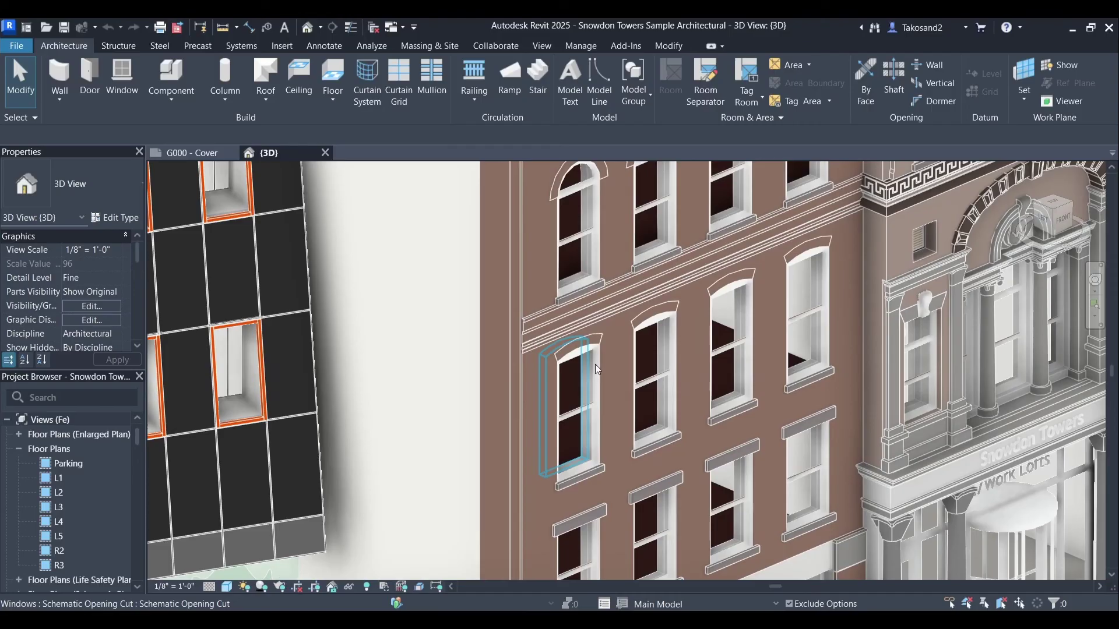
{"action": "scroll", "coordinate": [514, 306], "scroll_direction": "up", "scroll_amount": 2}
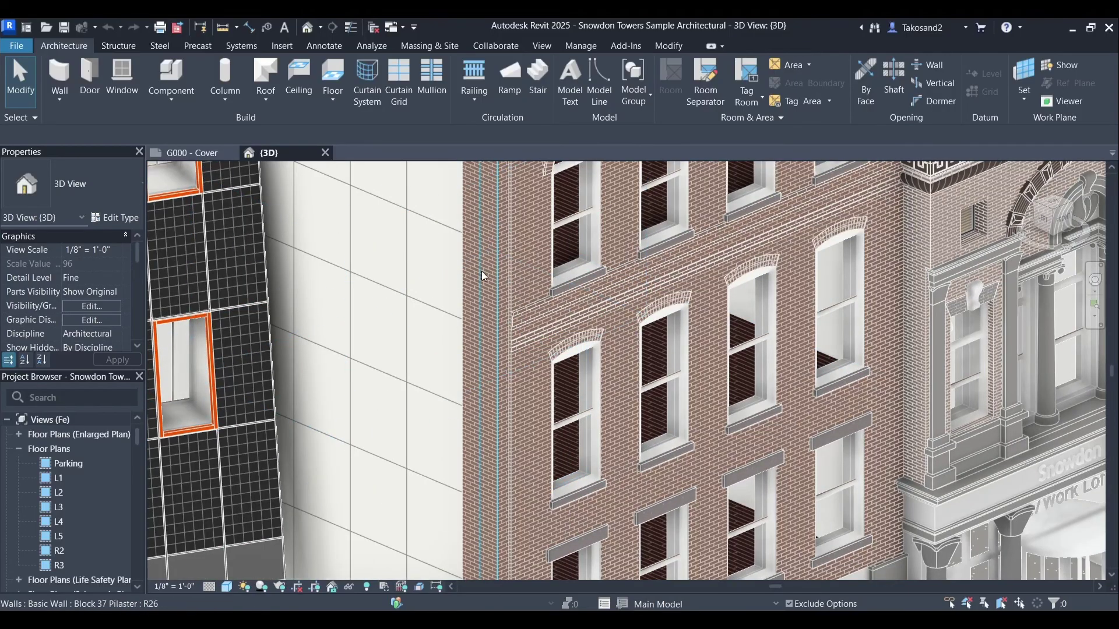
{"action": "left_click", "coordinate": [482, 271]}
{"action": "scroll", "coordinate": [481, 272], "scroll_direction": "down", "scroll_amount": 2}
{"action": "scroll", "coordinate": [481, 272], "scroll_direction": "down", "scroll_amount": 2}
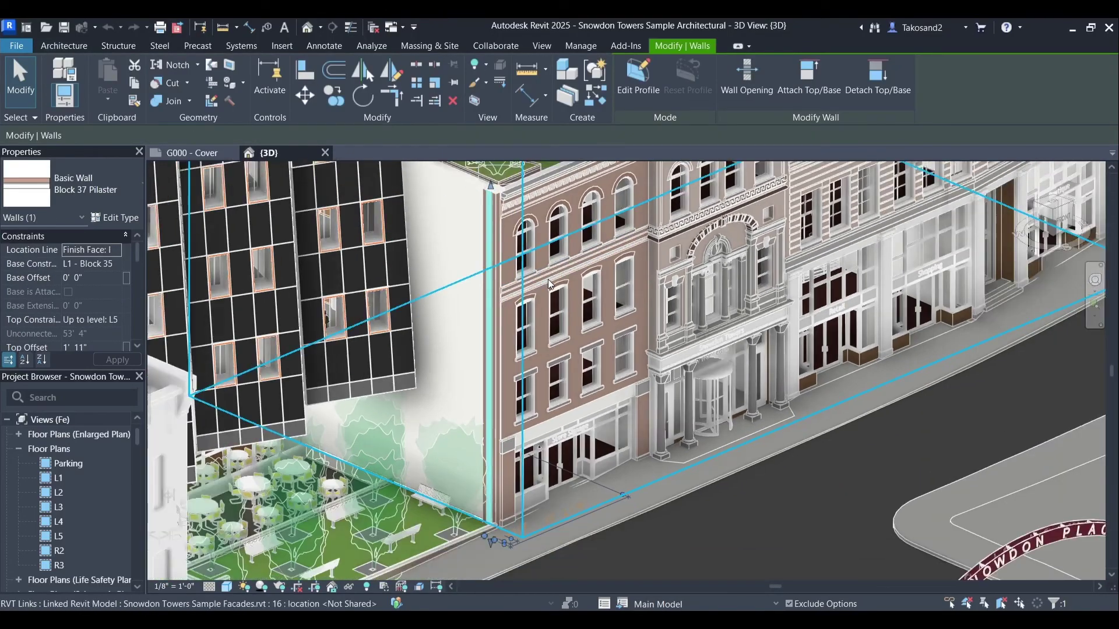
{"action": "scroll", "coordinate": [787, 254], "scroll_direction": "up", "scroll_amount": 2}
{"action": "scroll", "coordinate": [612, 367], "scroll_direction": "up", "scroll_amount": 2}
{"action": "scroll", "coordinate": [722, 343], "scroll_direction": "up", "scroll_amount": 2}
{"action": "scroll", "coordinate": [722, 343], "scroll_direction": "up", "scroll_amount": 2}
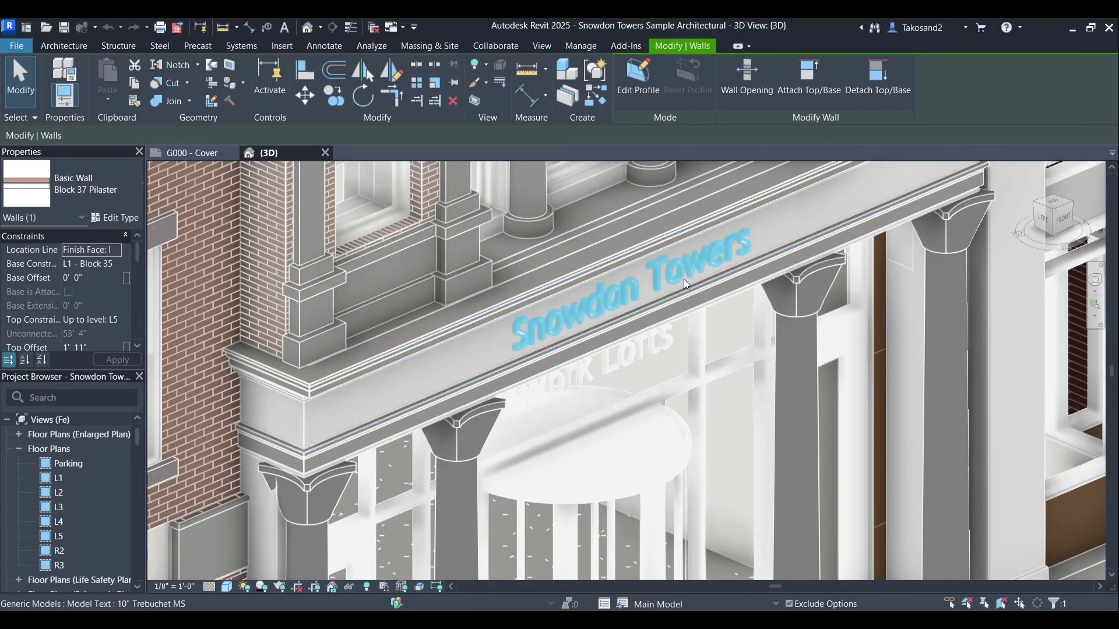
{"action": "scroll", "coordinate": [616, 367], "scroll_direction": "down", "scroll_amount": 2}
{"action": "scroll", "coordinate": [617, 368], "scroll_direction": "down", "scroll_amount": 3}
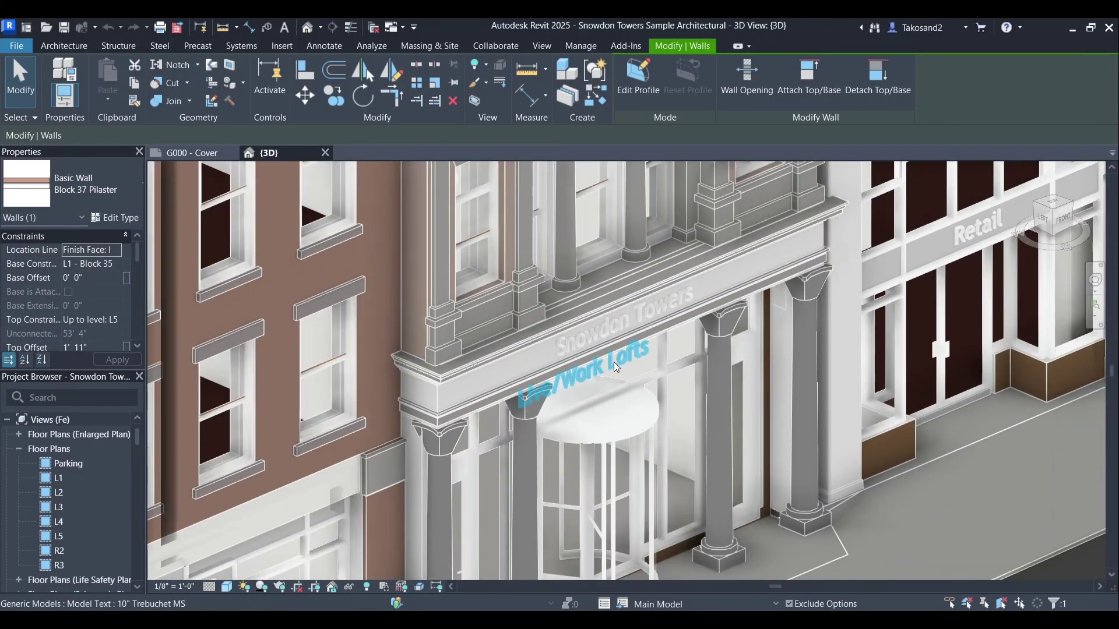
{"action": "scroll", "coordinate": [612, 366], "scroll_direction": "down", "scroll_amount": 1}
{"action": "scroll", "coordinate": [612, 365], "scroll_direction": "down", "scroll_amount": 1}
{"action": "scroll", "coordinate": [603, 359], "scroll_direction": "down", "scroll_amount": 2}
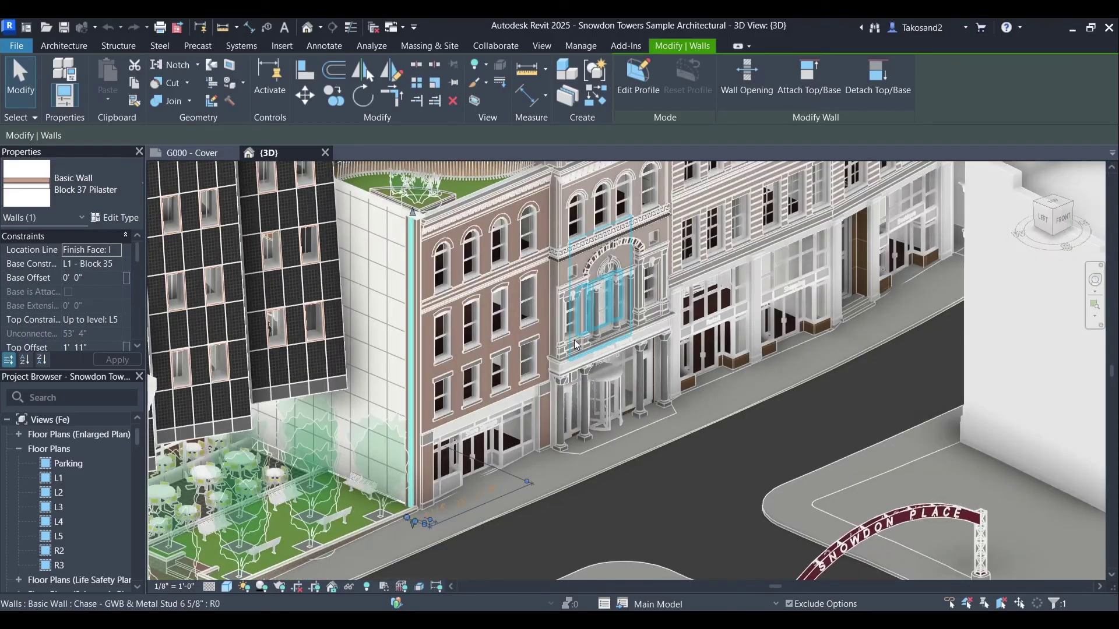
{"action": "scroll", "coordinate": [590, 352], "scroll_direction": "down", "scroll_amount": 1}
{"action": "scroll", "coordinate": [575, 344], "scroll_direction": "down", "scroll_amount": 1}
{"action": "scroll", "coordinate": [576, 344], "scroll_direction": "up", "scroll_amount": 2}
{"action": "scroll", "coordinate": [577, 341], "scroll_direction": "up", "scroll_amount": 2}
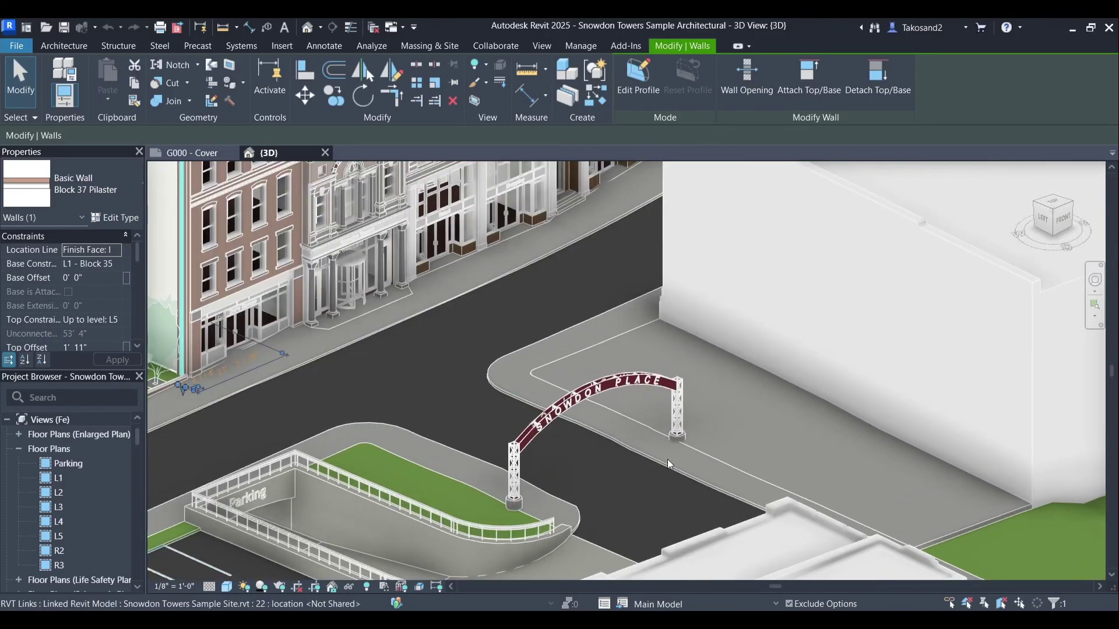
{"action": "scroll", "coordinate": [579, 339], "scroll_direction": "up", "scroll_amount": 2}
{"action": "scroll", "coordinate": [582, 336], "scroll_direction": "up", "scroll_amount": 1}
{"action": "scroll", "coordinate": [581, 336], "scroll_direction": "down", "scroll_amount": 3}
{"action": "scroll", "coordinate": [595, 349], "scroll_direction": "down", "scroll_amount": 1}
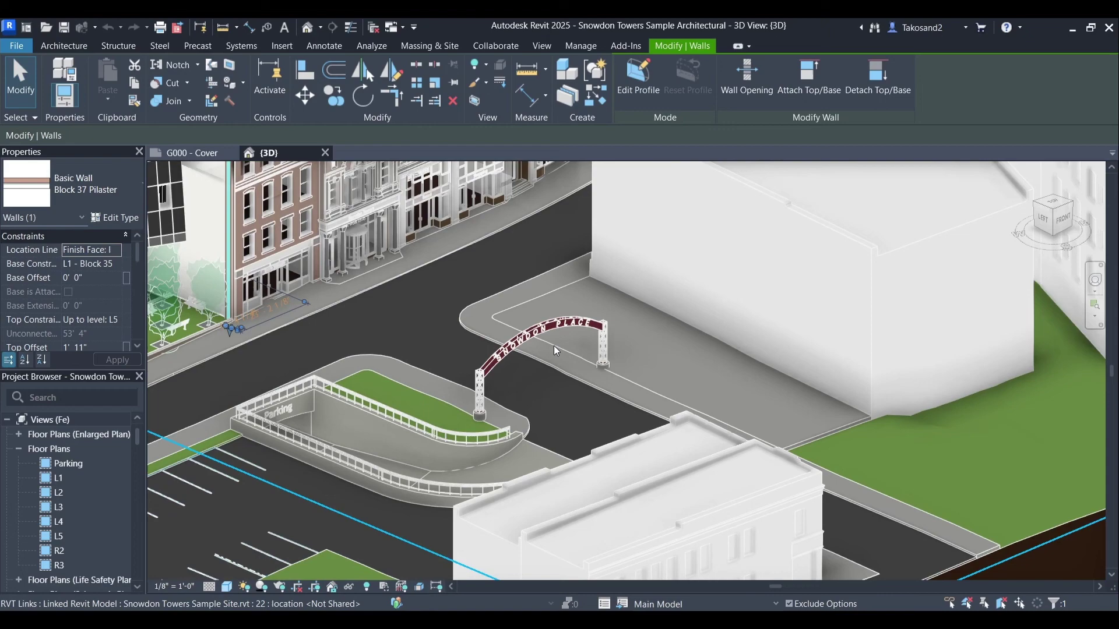
{"action": "scroll", "coordinate": [608, 363], "scroll_direction": "down", "scroll_amount": 2}
{"action": "scroll", "coordinate": [624, 382], "scroll_direction": "down", "scroll_amount": 1}
{"action": "scroll", "coordinate": [625, 381], "scroll_direction": "down", "scroll_amount": 2}
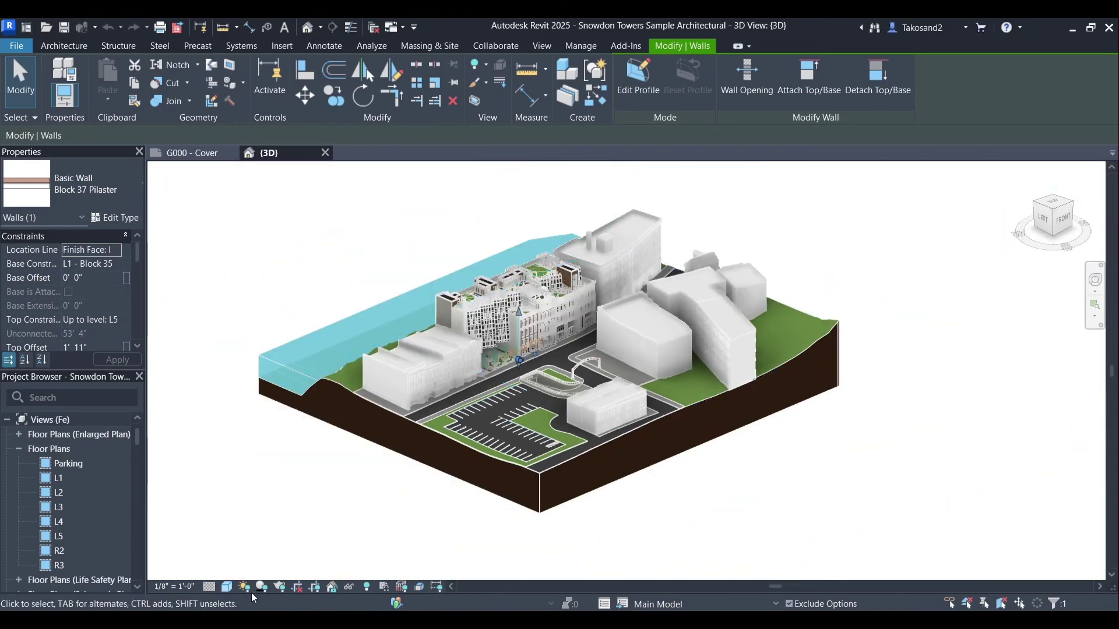
- Set the 3D view's visual style to Textures and inspect the rooftop
{"action": "left_click", "coordinate": [226, 586]}
{"action": "left_click", "coordinate": [246, 556]}
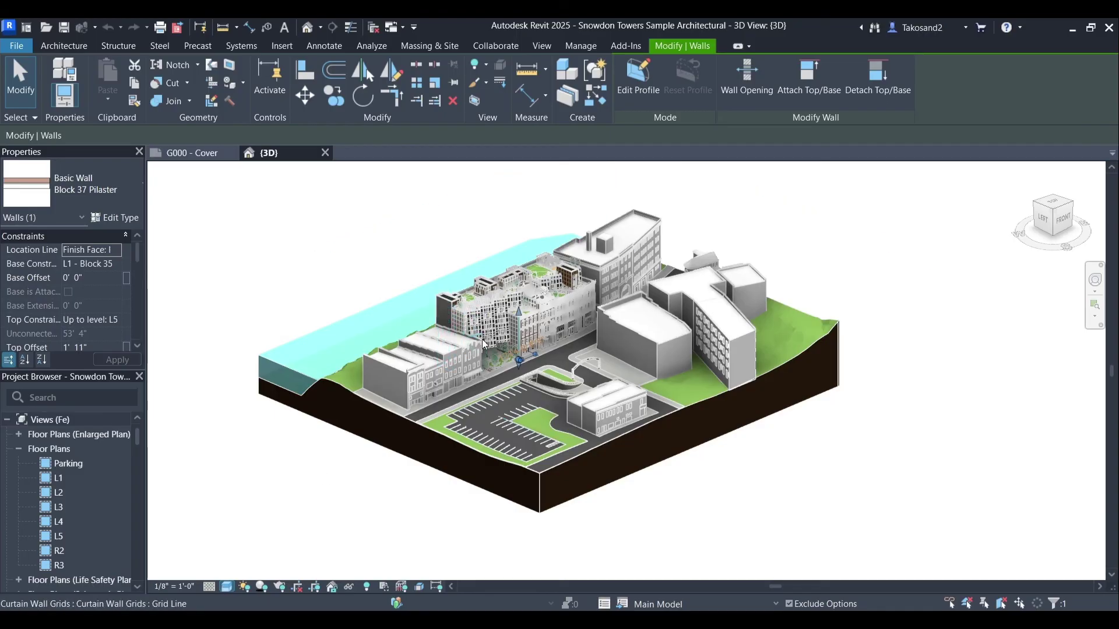
{"action": "scroll", "coordinate": [635, 462], "scroll_direction": "up", "scroll_amount": 2}
{"action": "scroll", "coordinate": [630, 420], "scroll_direction": "up", "scroll_amount": 2}
{"action": "scroll", "coordinate": [622, 385], "scroll_direction": "up", "scroll_amount": 2}
{"action": "scroll", "coordinate": [618, 358], "scroll_direction": "up", "scroll_amount": 2}
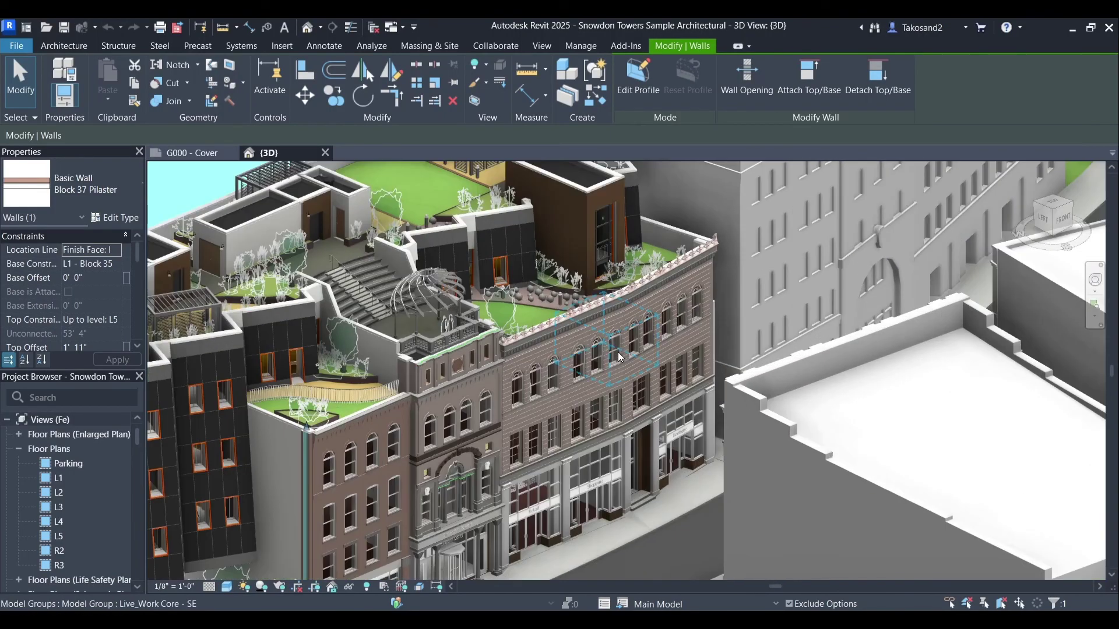
{"action": "scroll", "coordinate": [618, 356], "scroll_direction": "up", "scroll_amount": 1}
{"action": "scroll", "coordinate": [618, 356], "scroll_direction": "down", "scroll_amount": 1}
{"action": "scroll", "coordinate": [618, 356], "scroll_direction": "down", "scroll_amount": 1}
{"action": "scroll", "coordinate": [618, 356], "scroll_direction": "down", "scroll_amount": 2}
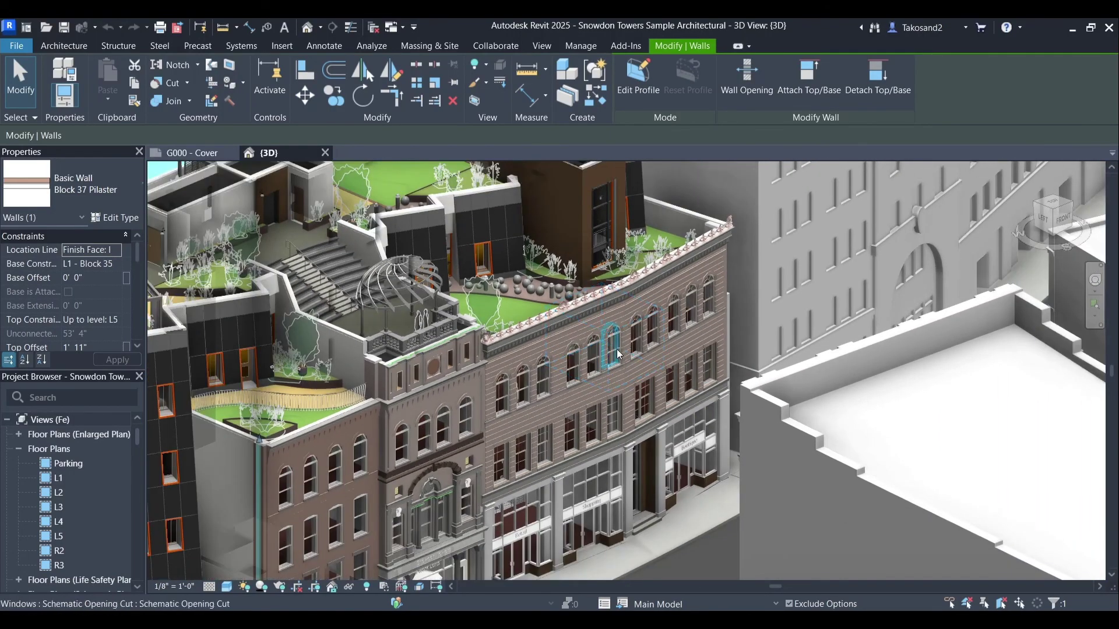
{"action": "scroll", "coordinate": [451, 221], "scroll_direction": "up", "scroll_amount": 2}
{"action": "scroll", "coordinate": [451, 221], "scroll_direction": "up", "scroll_amount": 2}
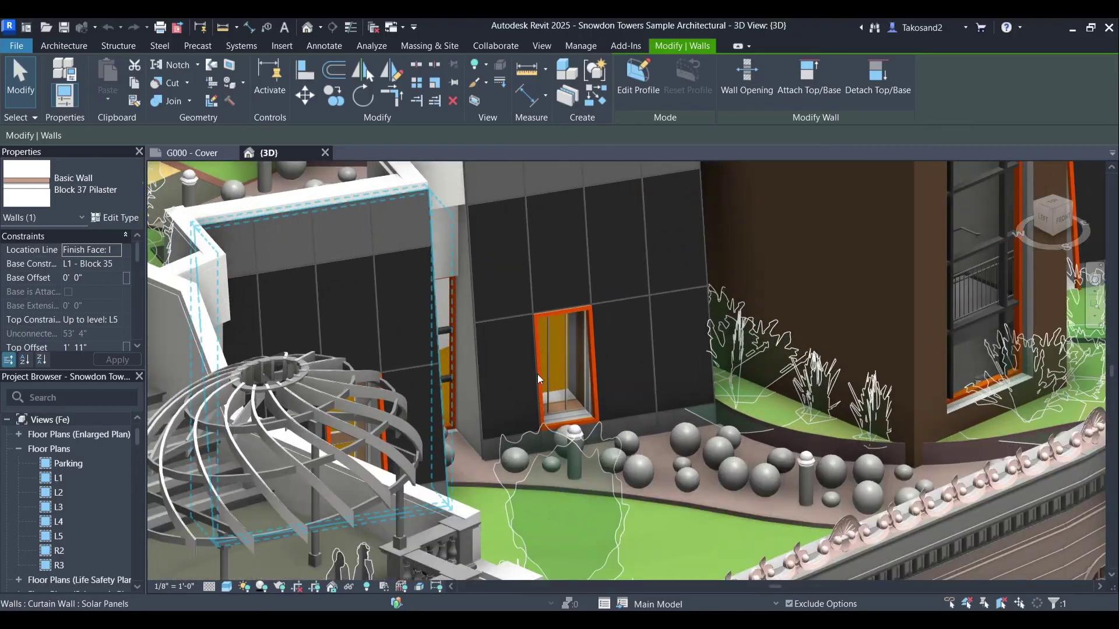
{"action": "scroll", "coordinate": [584, 429], "scroll_direction": "down", "scroll_amount": 2}
{"action": "scroll", "coordinate": [583, 428], "scroll_direction": "down", "scroll_amount": 3}
{"action": "scroll", "coordinate": [525, 437], "scroll_direction": "down", "scroll_amount": 1}
{"action": "scroll", "coordinate": [394, 446], "scroll_direction": "down", "scroll_amount": 1}
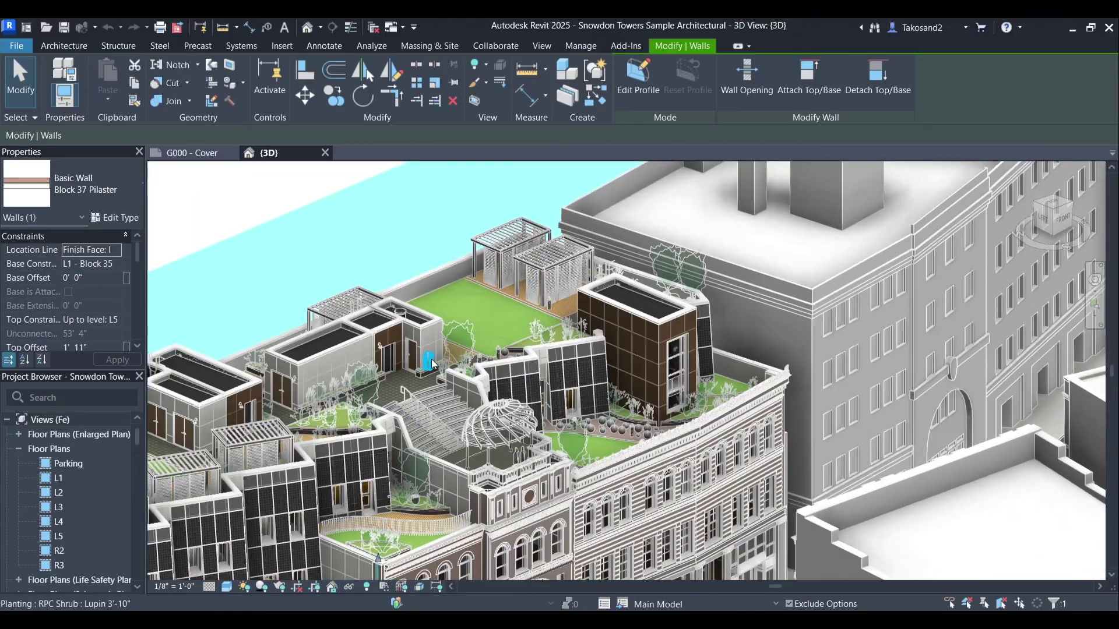
{"action": "scroll", "coordinate": [362, 449], "scroll_direction": "up", "scroll_amount": 2}
{"action": "scroll", "coordinate": [349, 467], "scroll_direction": "up", "scroll_amount": 2}
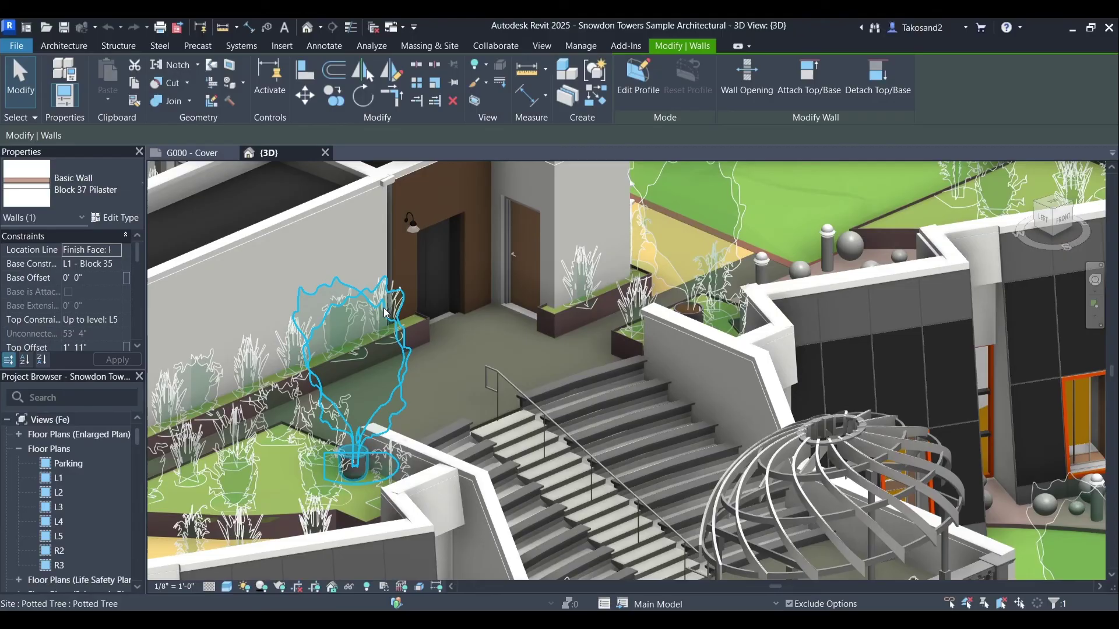
{"action": "scroll", "coordinate": [350, 472], "scroll_direction": "down", "scroll_amount": 1}
{"action": "left_click", "coordinate": [226, 586]}
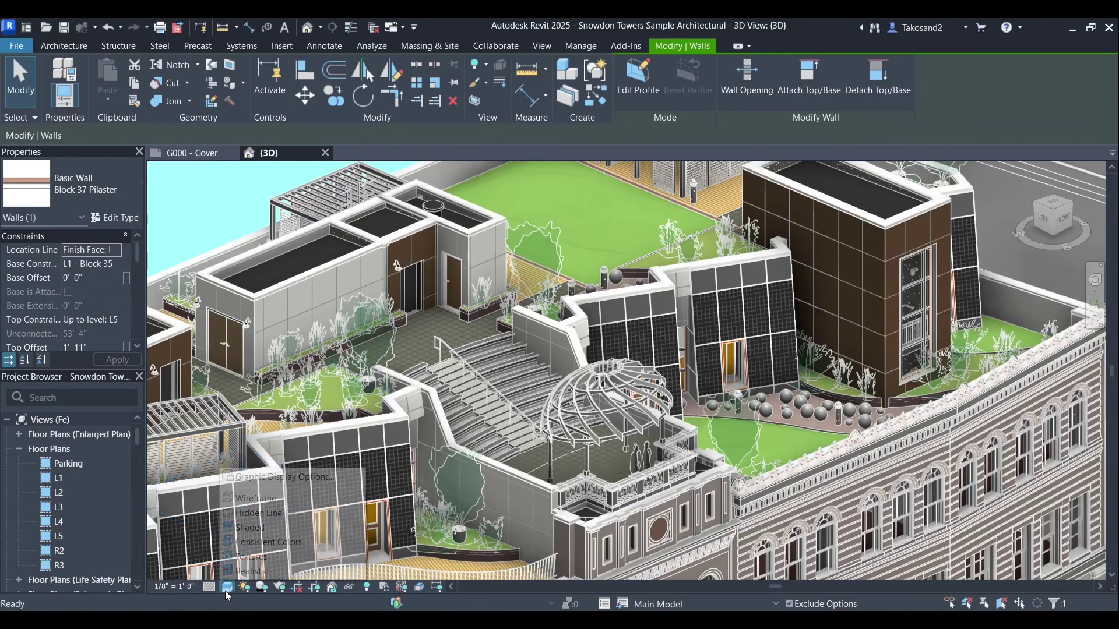
- Switch the 3D view's visual style to Realistic
{"action": "left_click", "coordinate": [246, 573]}
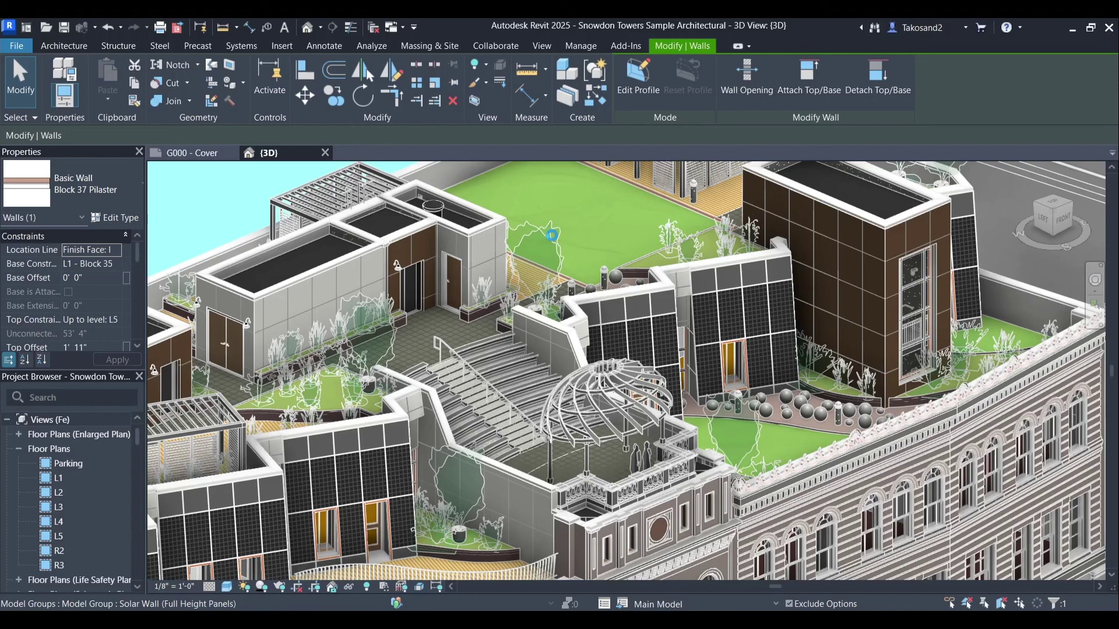
{"action": "scroll", "coordinate": [551, 236], "scroll_direction": "down", "scroll_amount": 3}
{"action": "scroll", "coordinate": [553, 239], "scroll_direction": "down", "scroll_amount": 2}
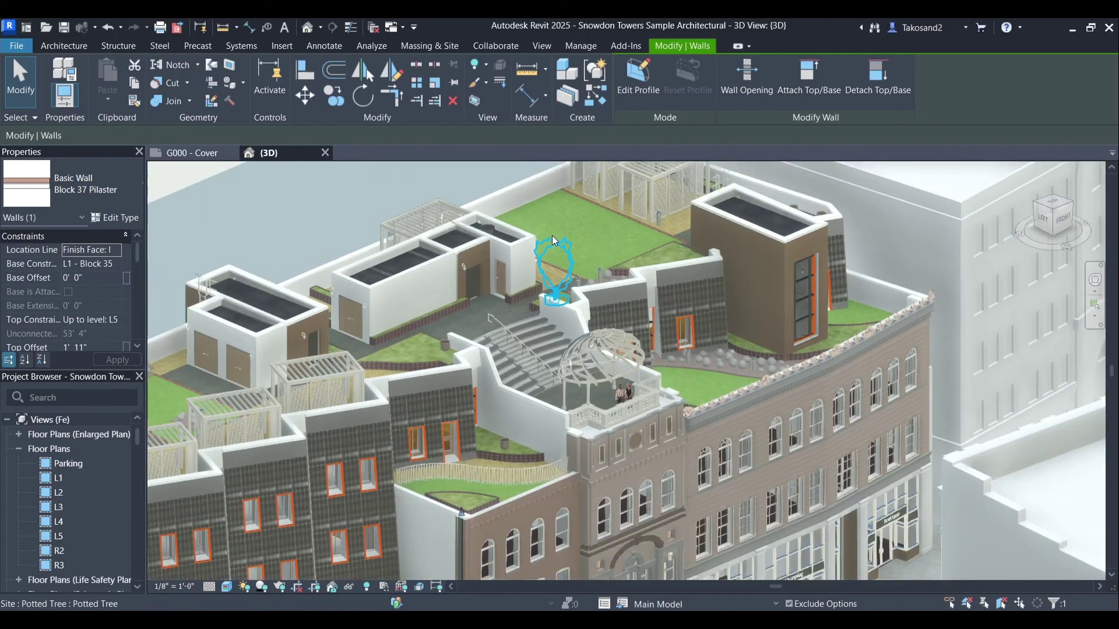
{"action": "scroll", "coordinate": [554, 243], "scroll_direction": "down", "scroll_amount": 3}
{"action": "scroll", "coordinate": [554, 244], "scroll_direction": "down", "scroll_amount": 2}
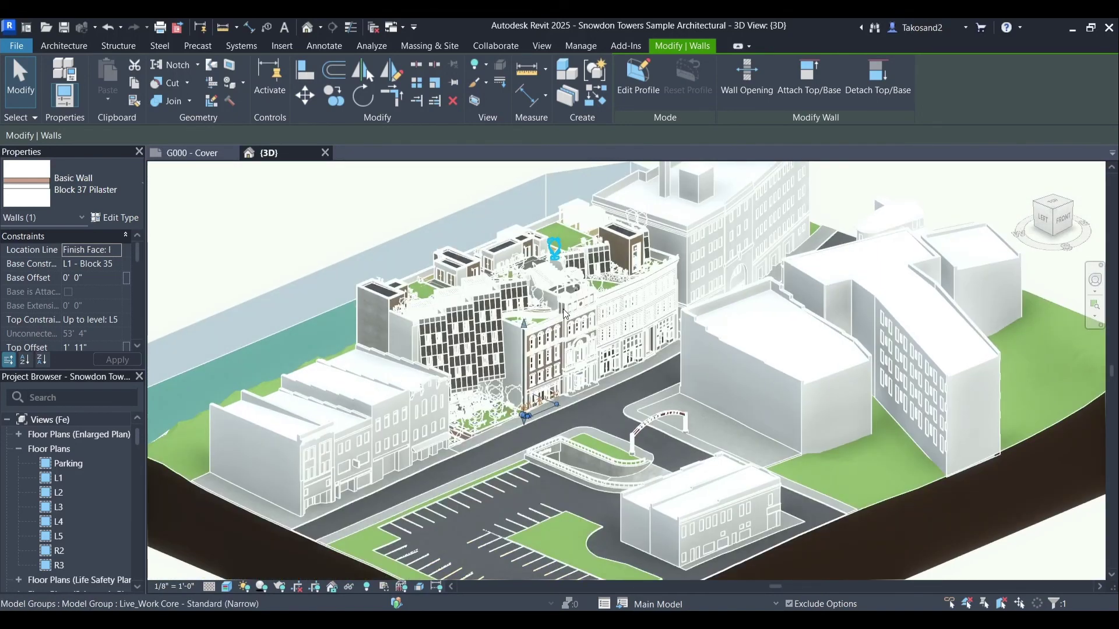
{"action": "scroll", "coordinate": [608, 448], "scroll_direction": "up", "scroll_amount": 3}
{"action": "scroll", "coordinate": [525, 394], "scroll_direction": "up", "scroll_amount": 1}
{"action": "scroll", "coordinate": [455, 367], "scroll_direction": "up", "scroll_amount": 3}
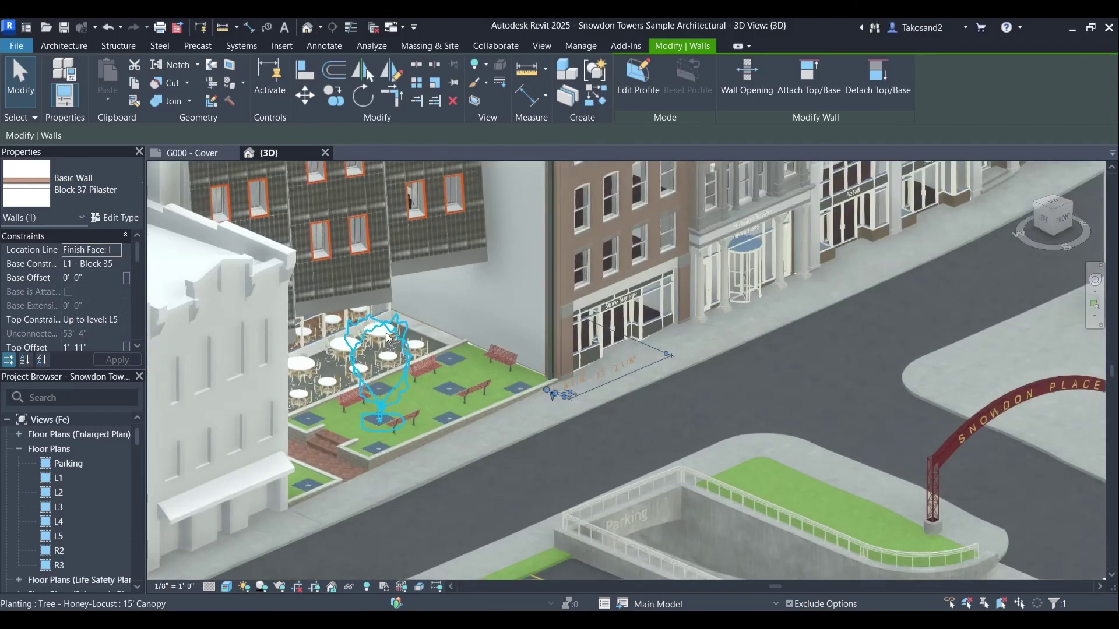
{"action": "scroll", "coordinate": [388, 337], "scroll_direction": "up", "scroll_amount": 2}
{"action": "scroll", "coordinate": [386, 336], "scroll_direction": "down", "scroll_amount": 1}
{"action": "scroll", "coordinate": [472, 288], "scroll_direction": "down", "scroll_amount": 2}
{"action": "scroll", "coordinate": [472, 393], "scroll_direction": "down", "scroll_amount": 2}
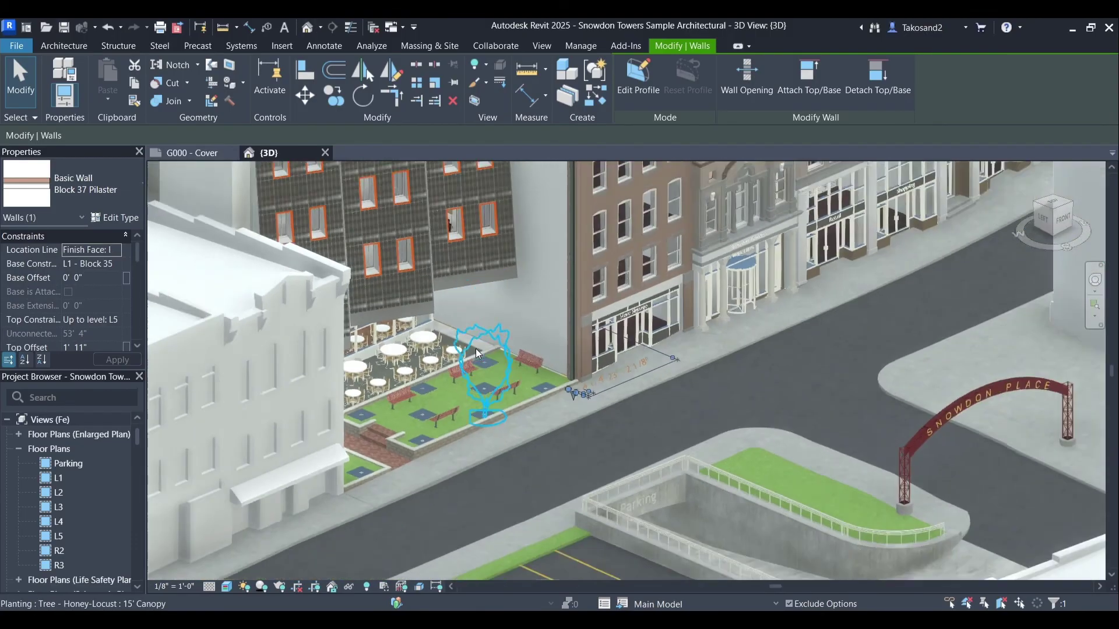
{"action": "scroll", "coordinate": [476, 352], "scroll_direction": "down", "scroll_amount": 1}
{"action": "scroll", "coordinate": [476, 353], "scroll_direction": "down", "scroll_amount": 2}
{"action": "scroll", "coordinate": [525, 332], "scroll_direction": "down", "scroll_amount": 2}
{"action": "scroll", "coordinate": [612, 306], "scroll_direction": "down", "scroll_amount": 1}
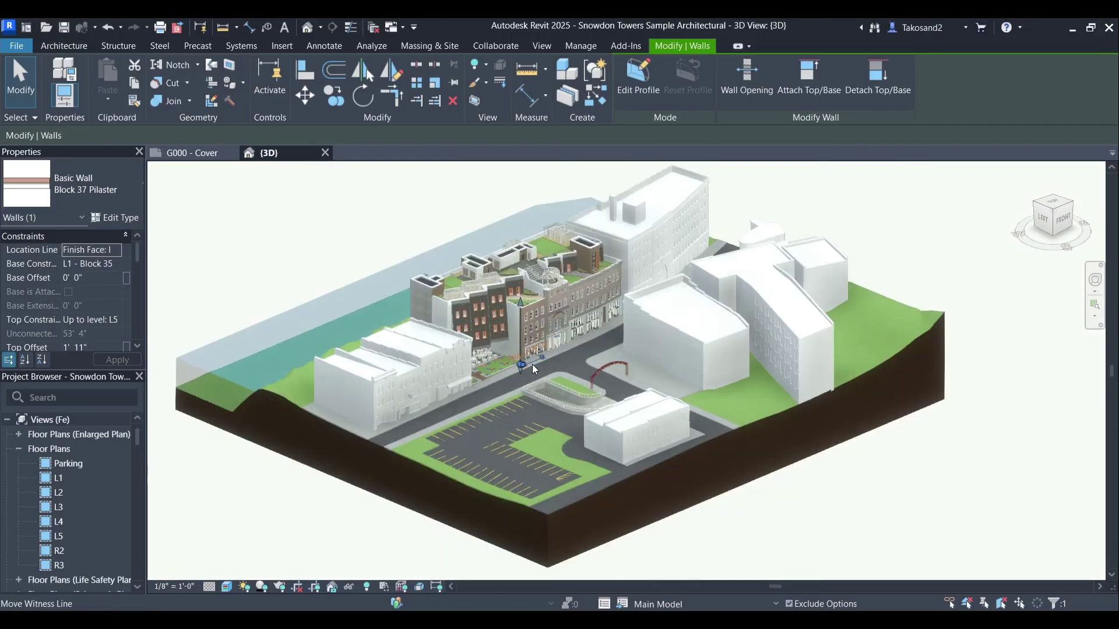
{"action": "scroll", "coordinate": [670, 283], "scroll_direction": "down", "scroll_amount": 1}
{"action": "scroll", "coordinate": [670, 284], "scroll_direction": "up", "scroll_amount": 1}
{"action": "scroll", "coordinate": [642, 273], "scroll_direction": "down", "scroll_amount": 1}
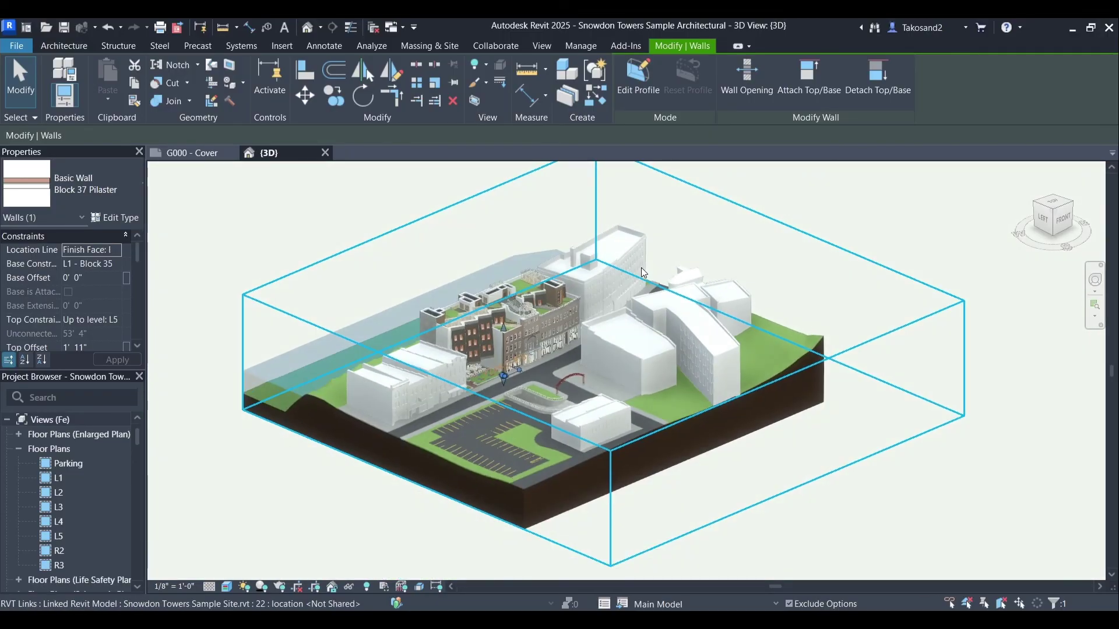